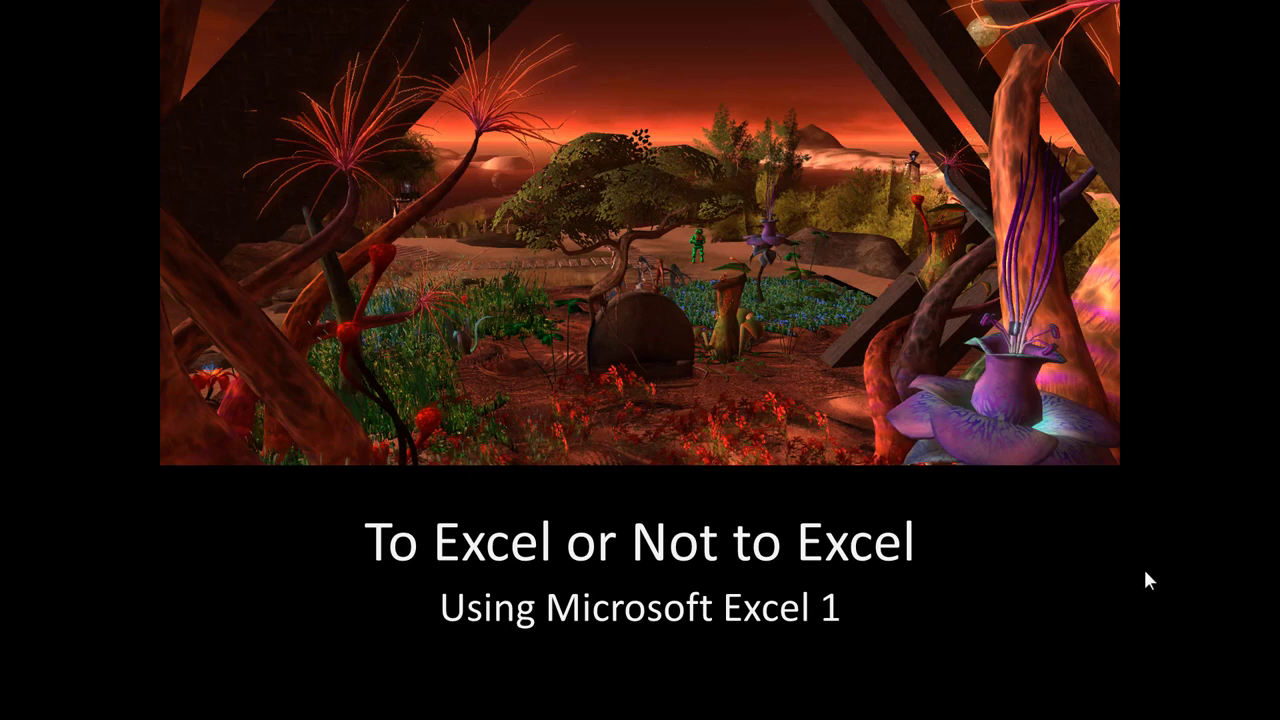
End the title slide show to reveal the blank workbook To Excel or Not to Excel.xlsx
key("Right")
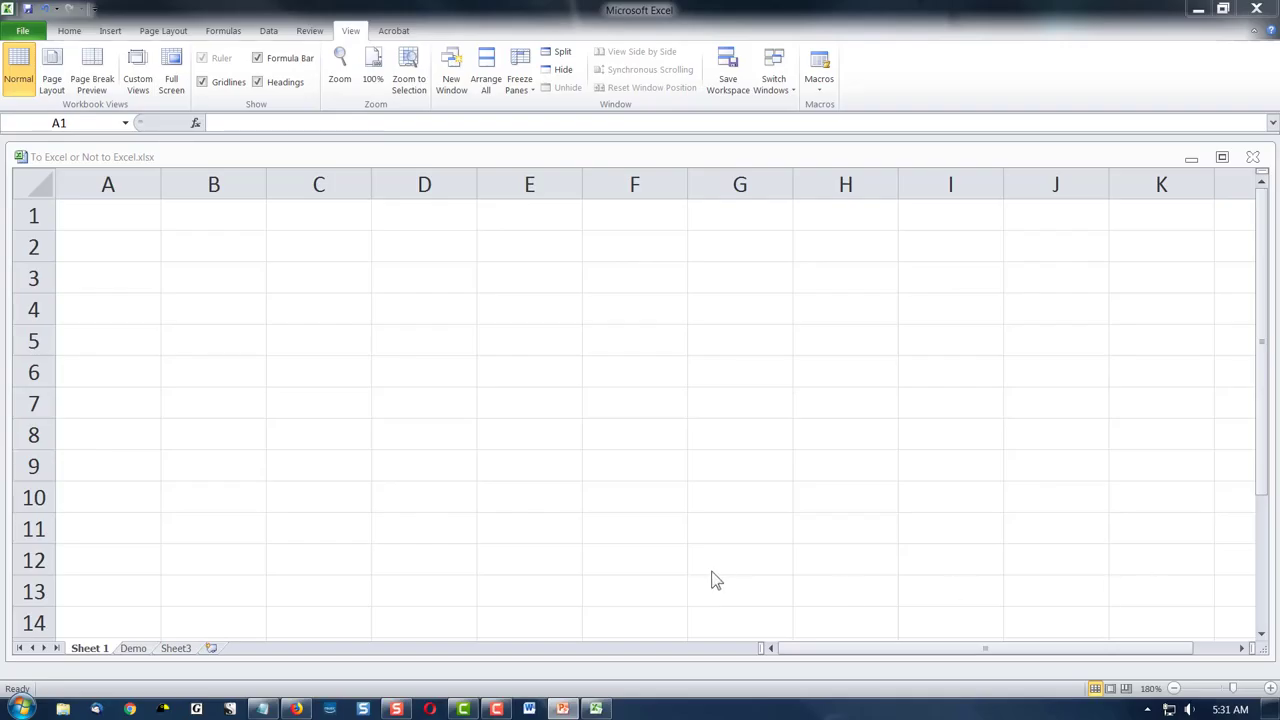
left_click(74, 215)
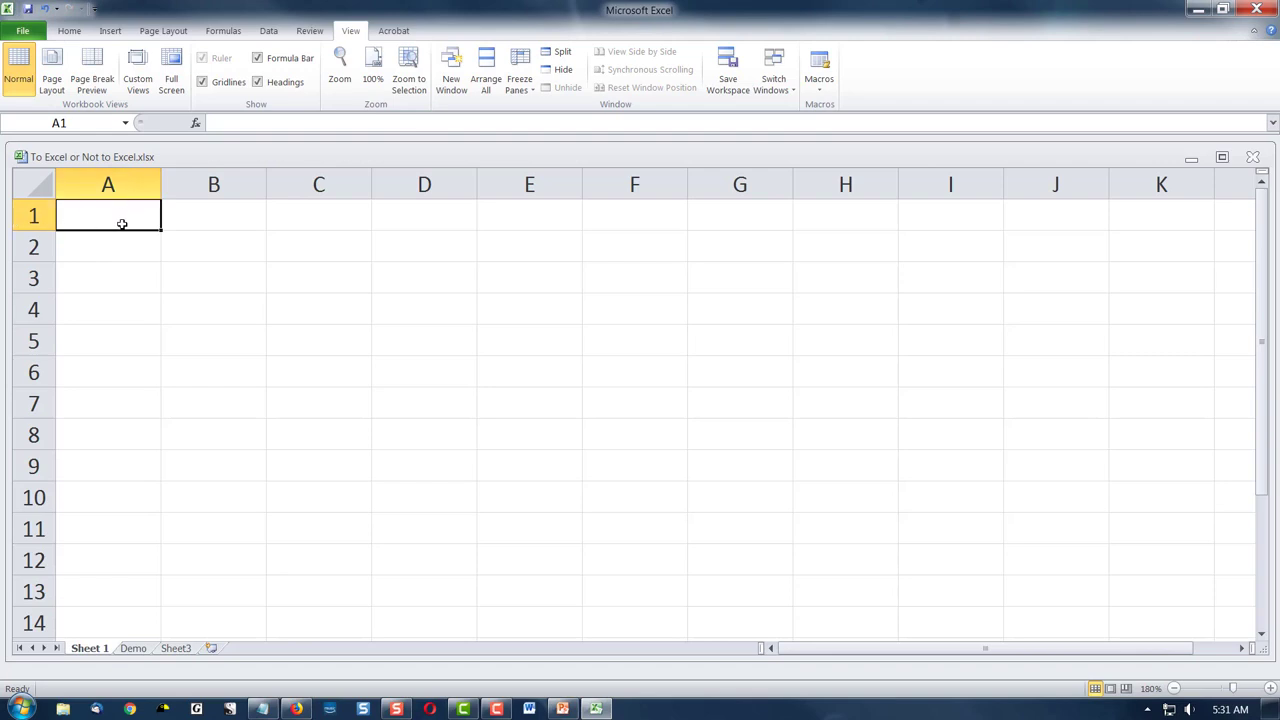
left_click(184, 214)
left_click(322, 214)
left_click(440, 221)
left_click(540, 222)
left_click(90, 246)
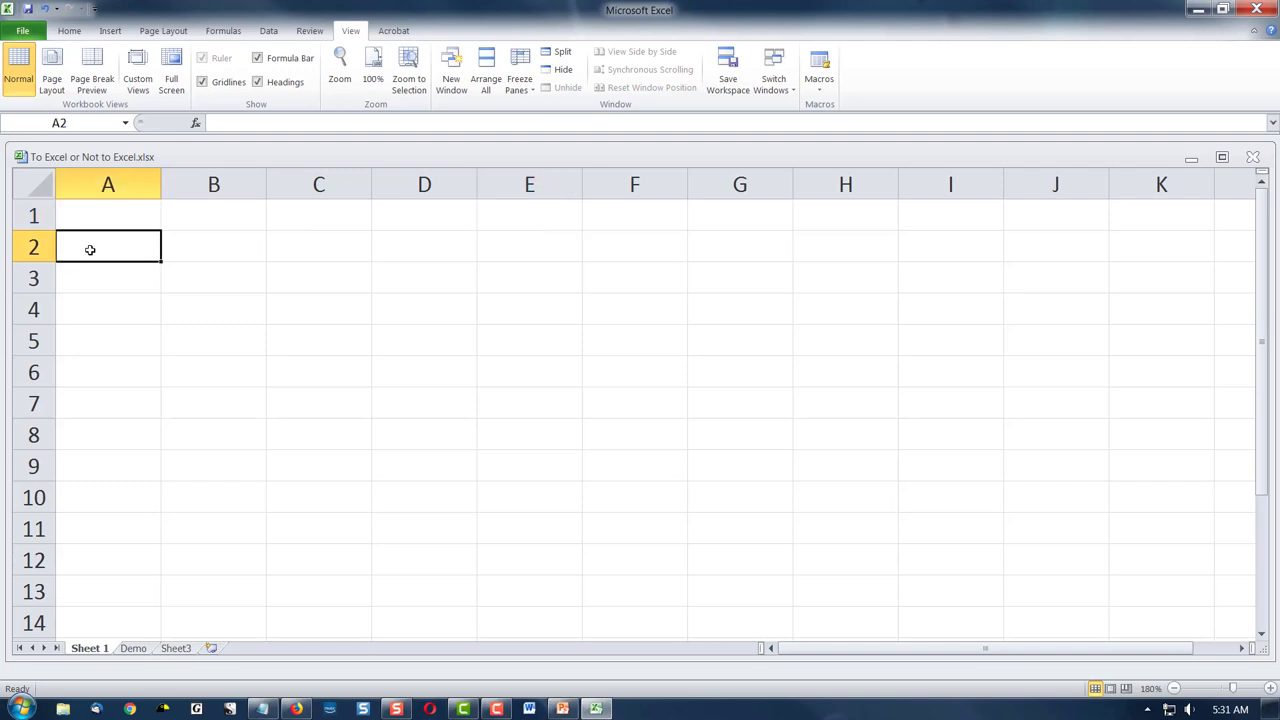
left_click_drag(90, 224, 86, 491)
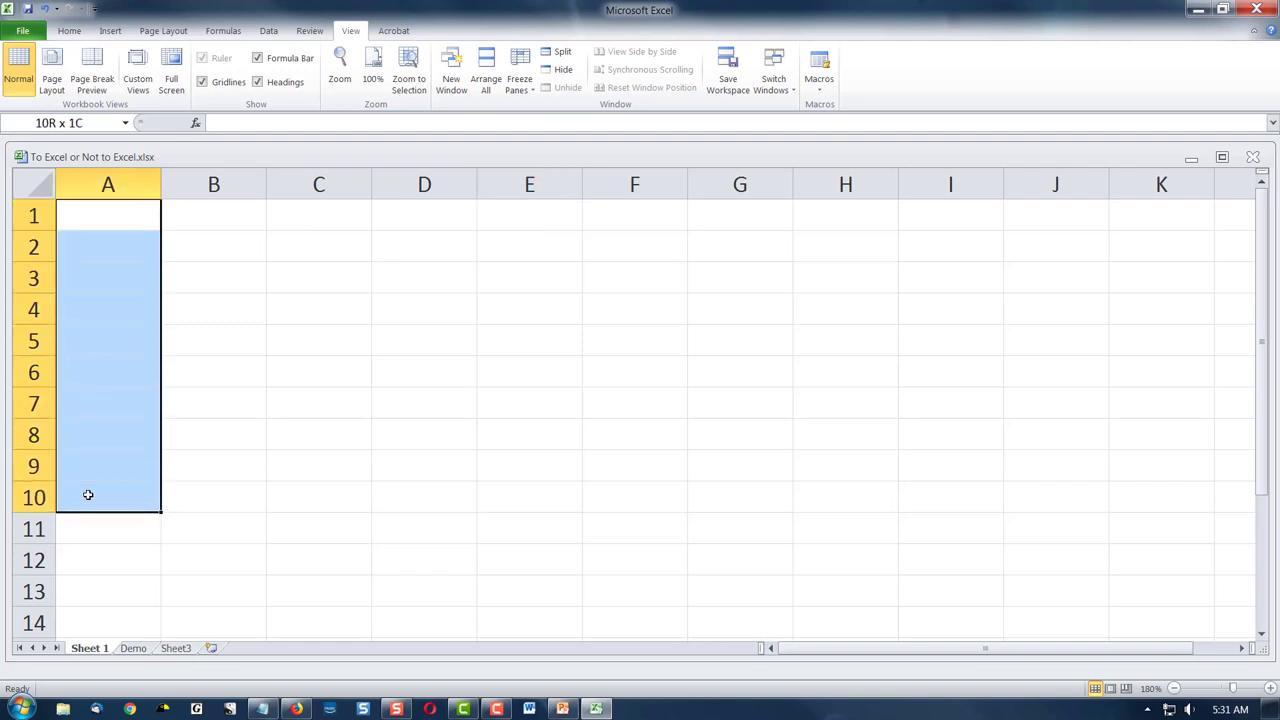
left_click(225, 269)
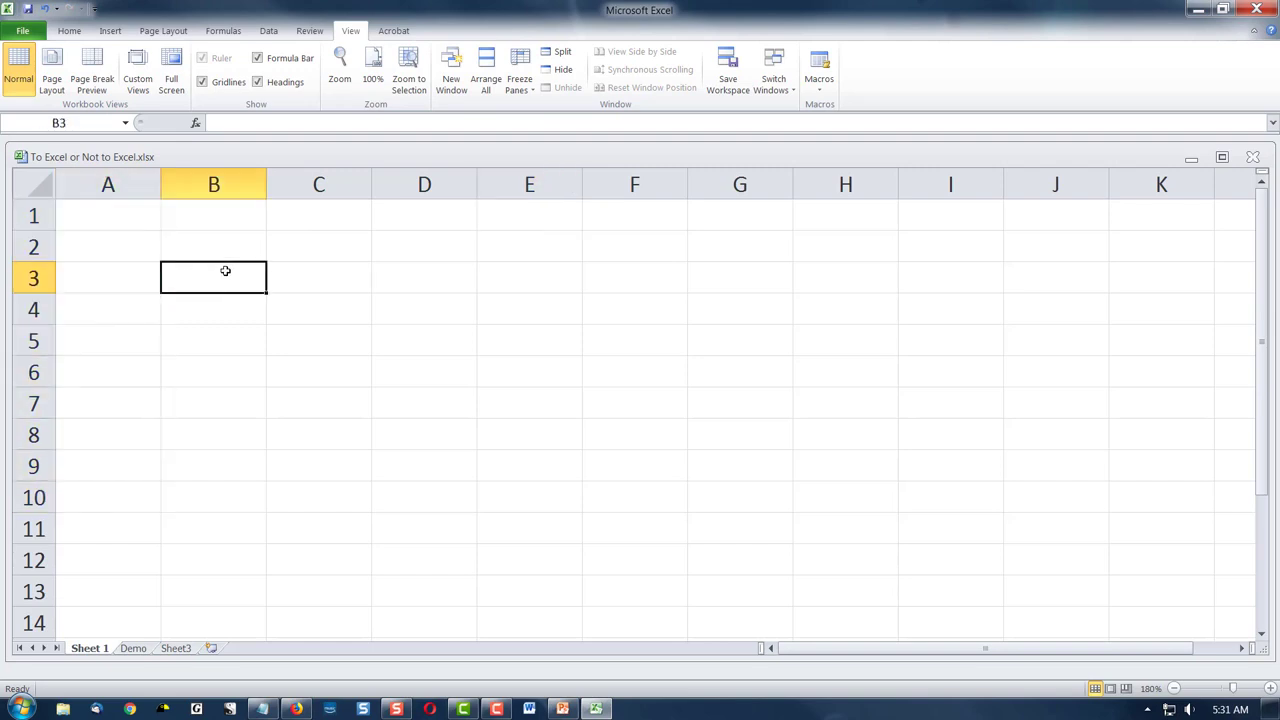
left_click(75, 123)
left_click(211, 279)
left_click(73, 121)
left_click(252, 118)
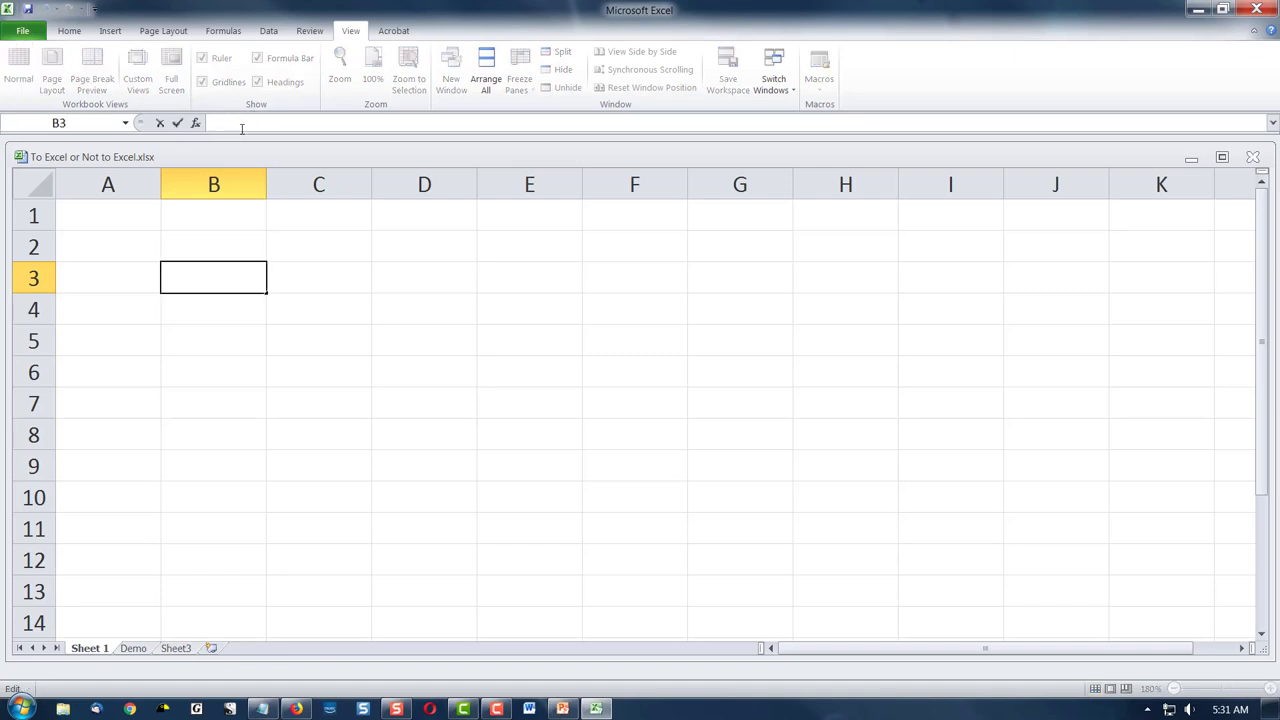
left_click(82, 214)
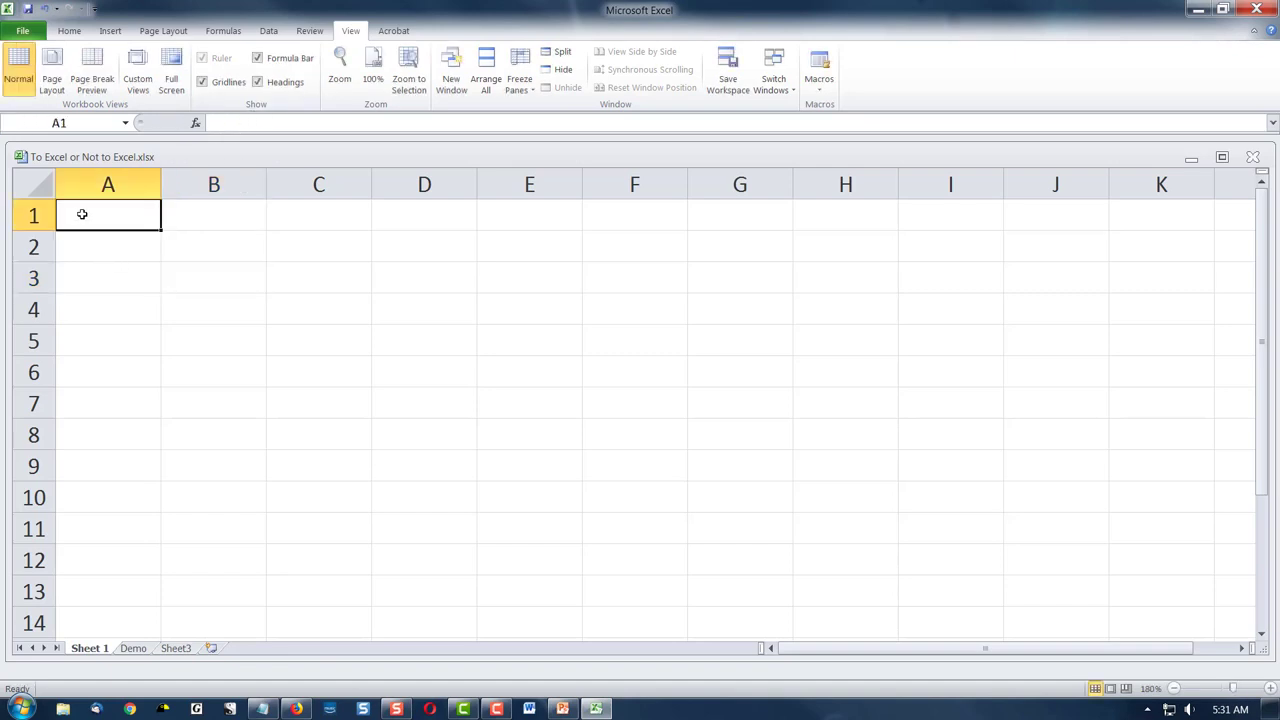
Enter the headers Date, First name and Last name in A1:C1
type("St")
key("BackSpace")
key("BackSpace")
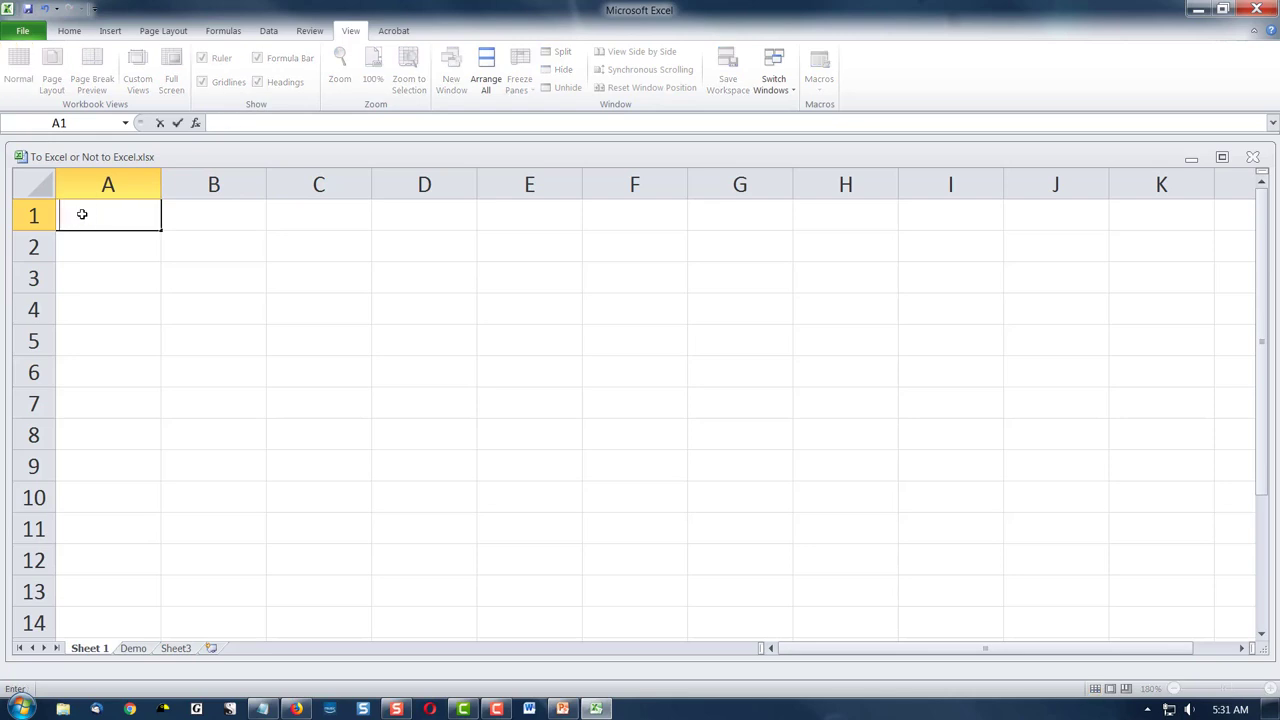
type("Date")
left_click(228, 222)
type("First name")
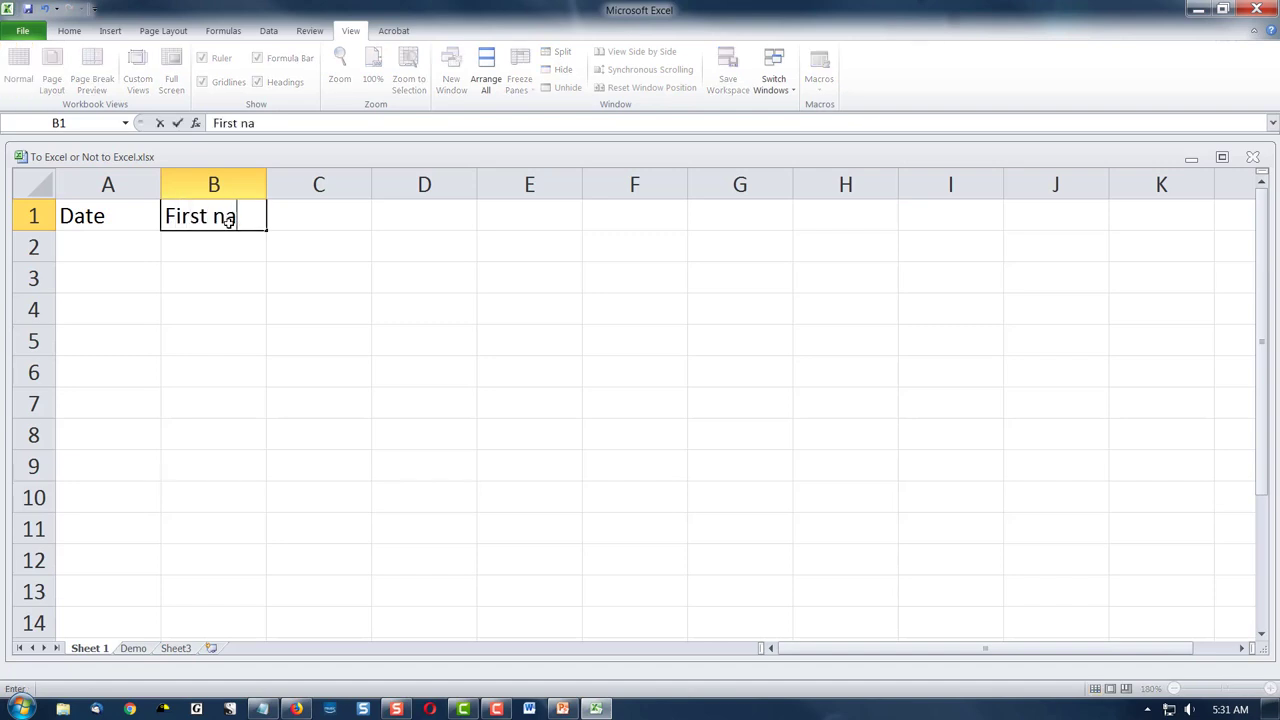
key("Tab")
type("Last name")
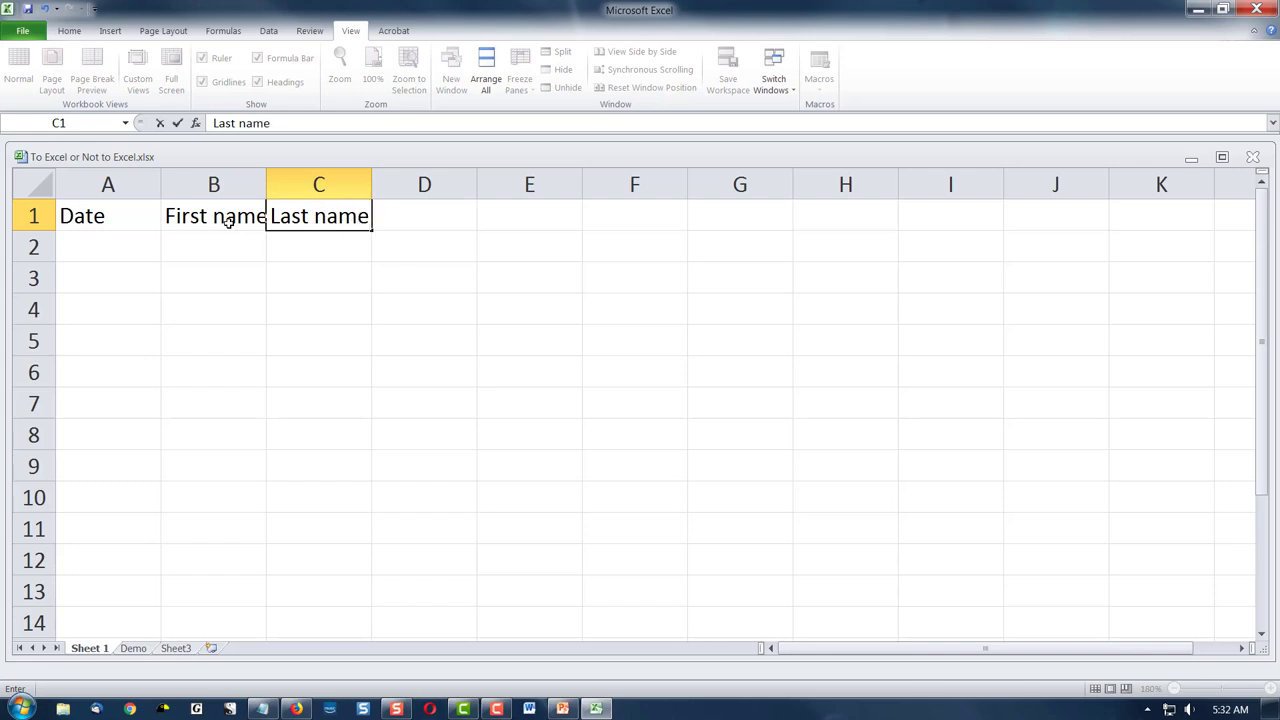
key("Return")
Fill row 3 with 3/23, Dr. and C in cells A3:C3
key("Down")
key("Left")
key("Left")
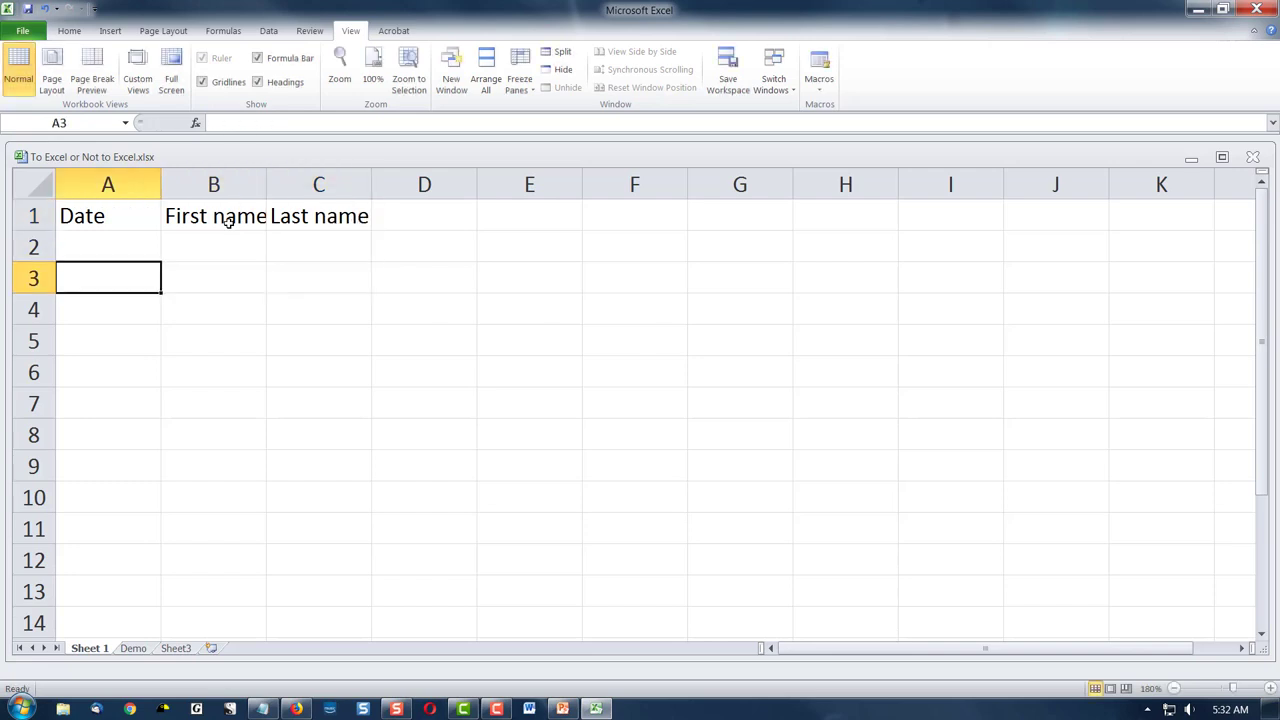
type("3/23")
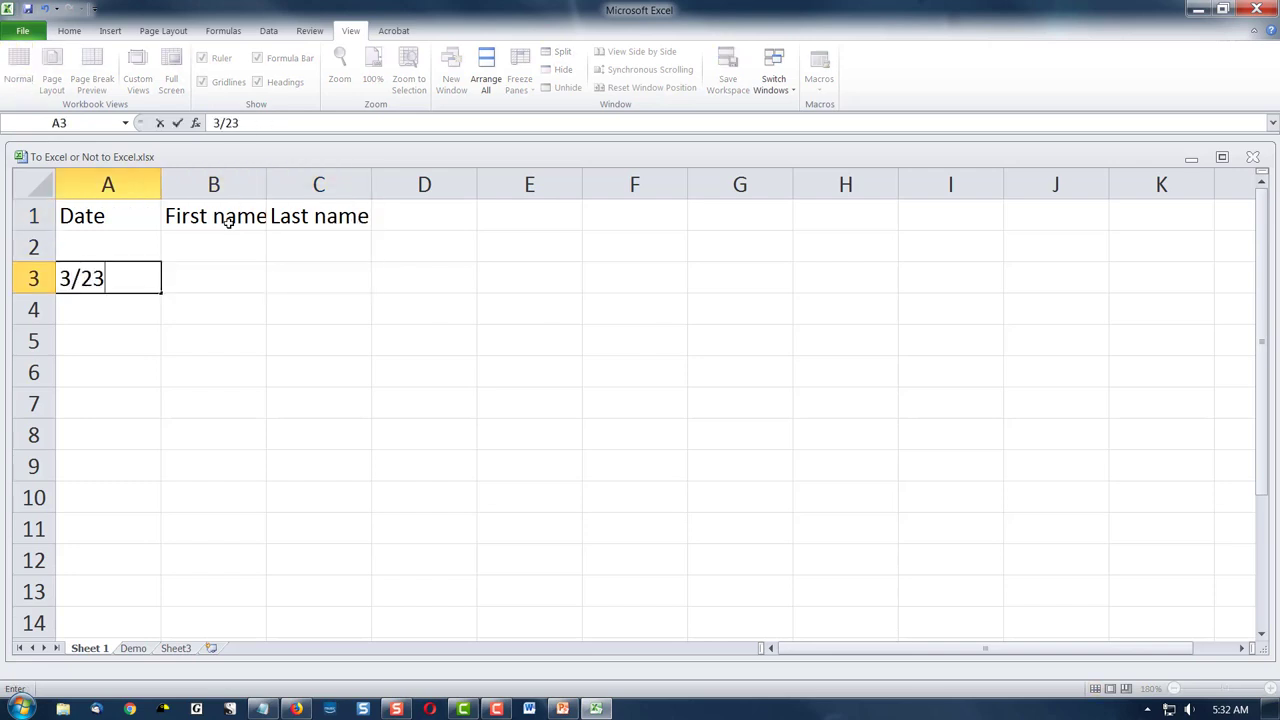
key("Tab")
key("Tab")
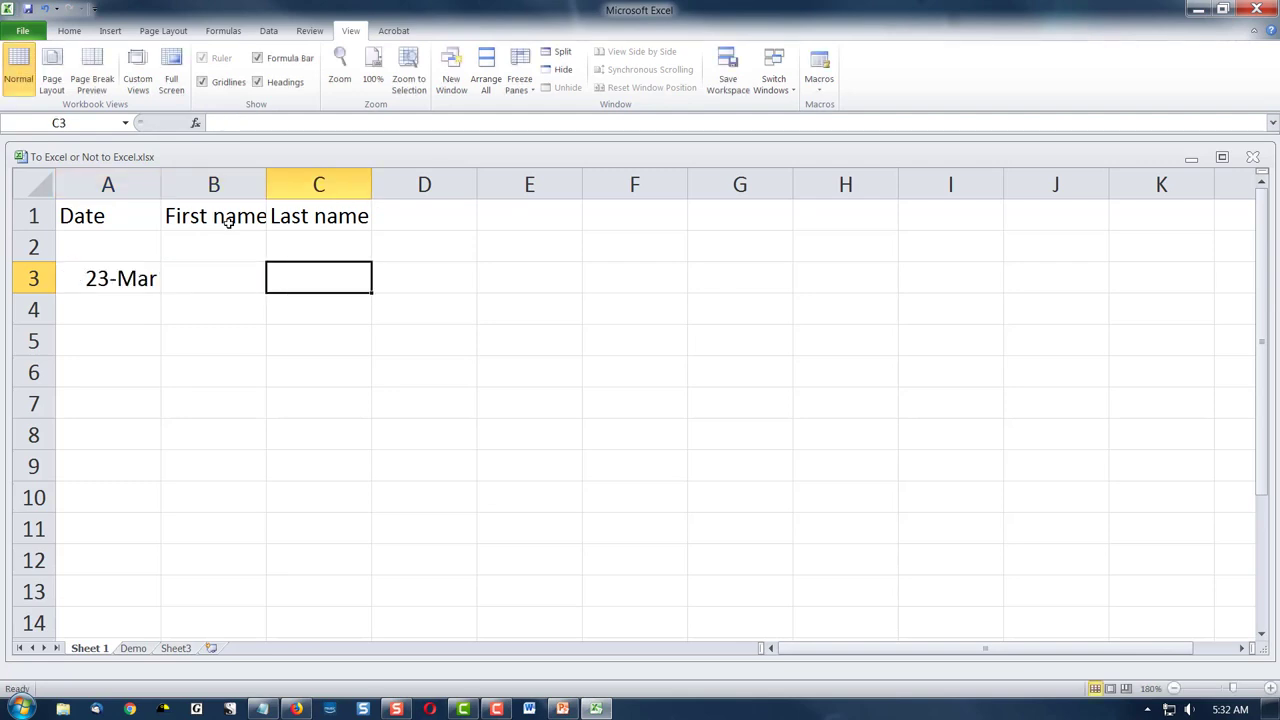
key("Left")
type("Dr.")
key("Tab")
type("C")
key("Return")
key("Up")
key("Tab")
Add the Pay header in D1 and enter 1000 as the pay in D3
key("Up")
key("Up")
type("Pay")
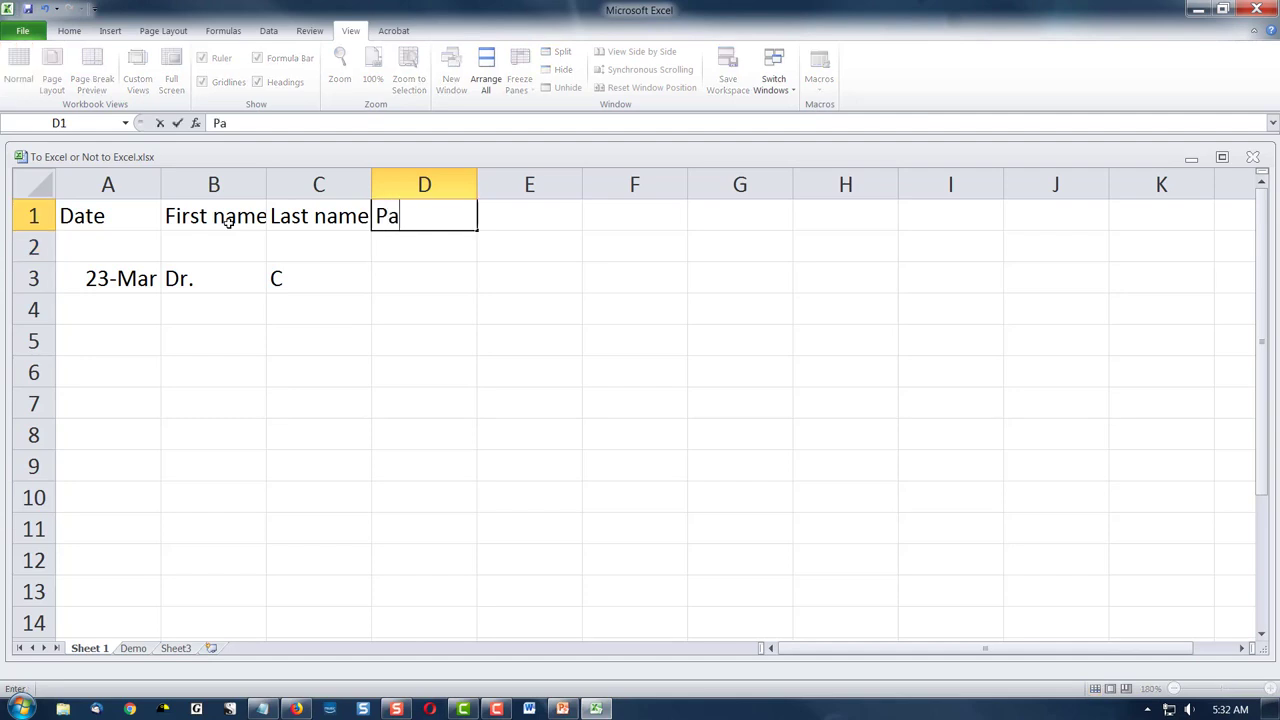
key("Down")
key("Down")
type("1000")
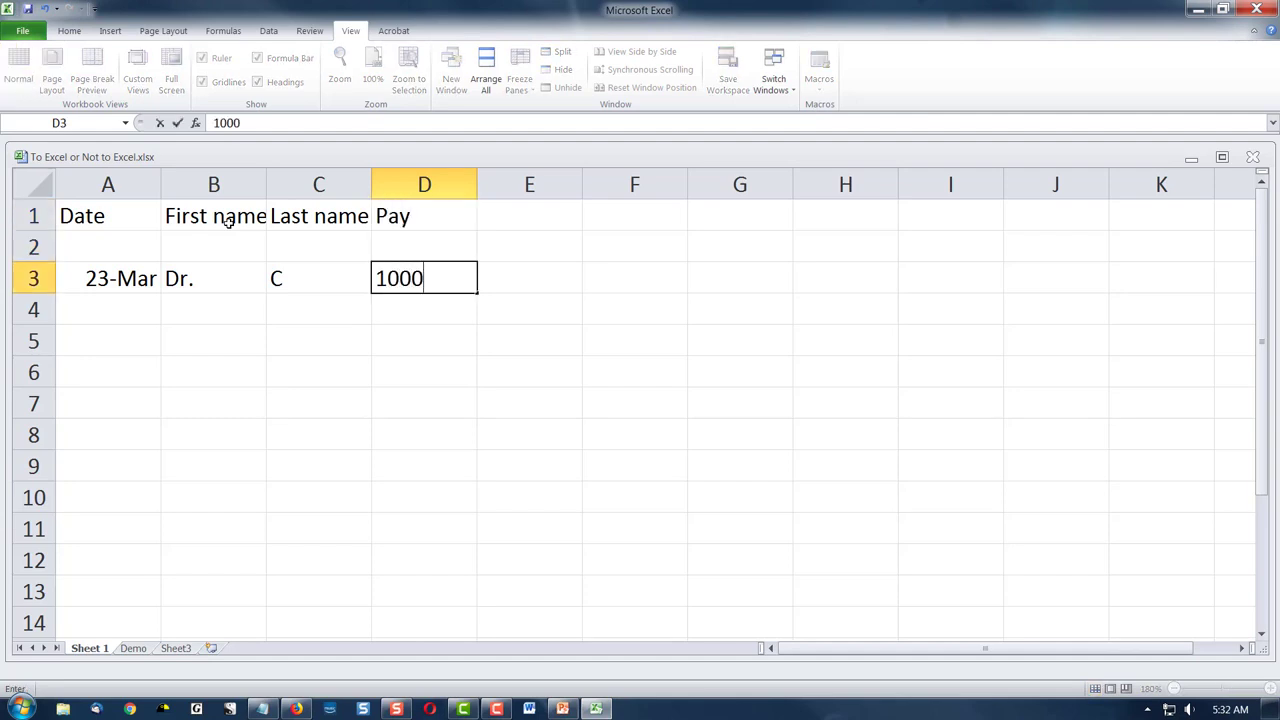
key("Return")
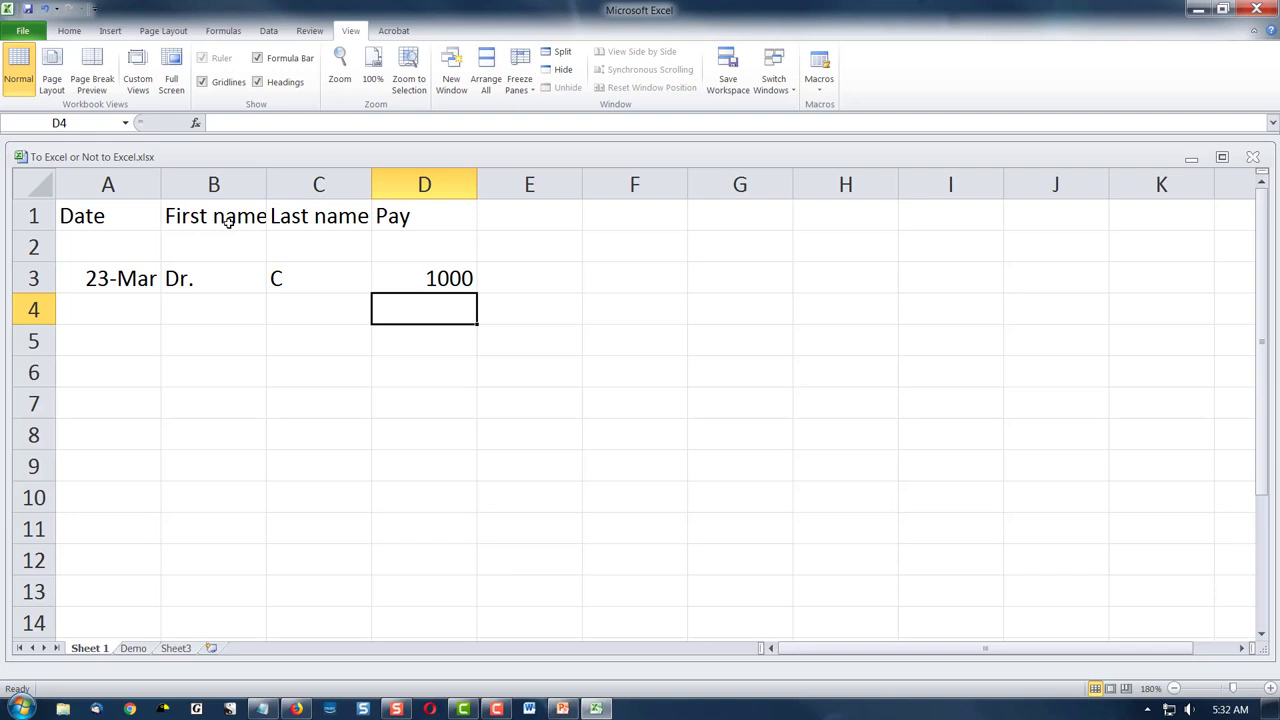
left_click(466, 287)
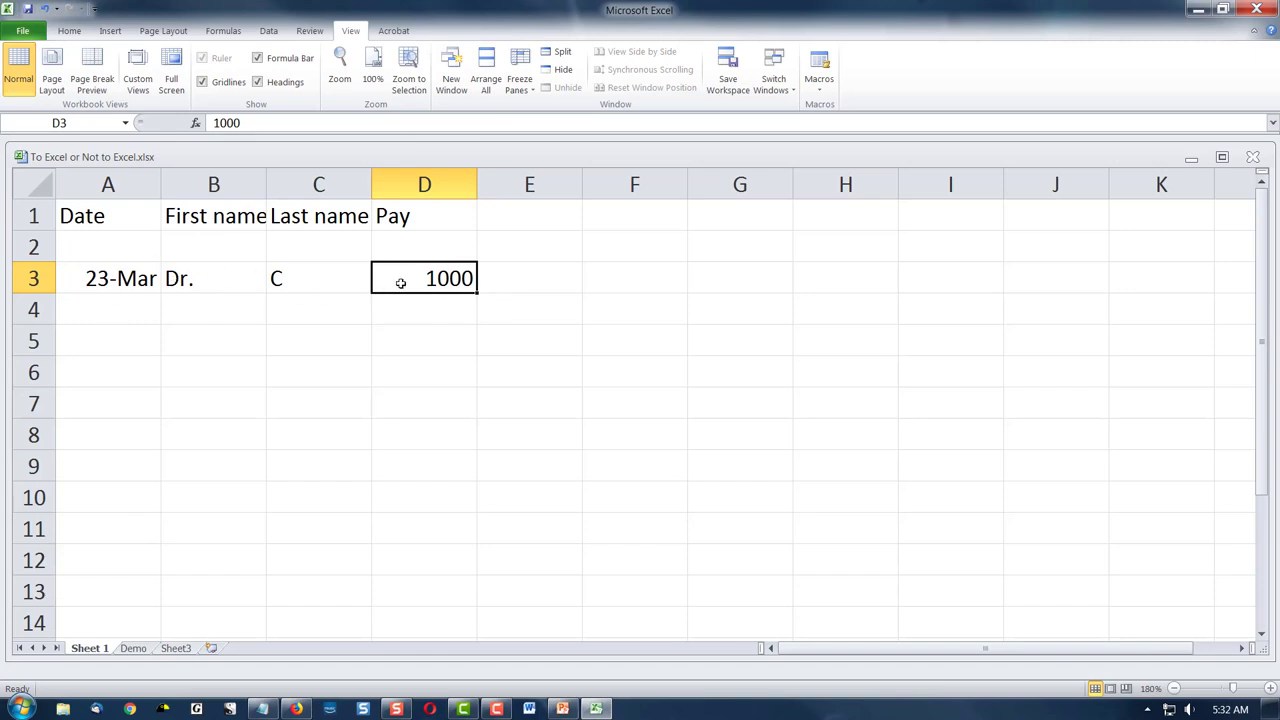
Switch to the Demo sheet and select the left table's data rows and the ###### pay cell D6
left_click(138, 649)
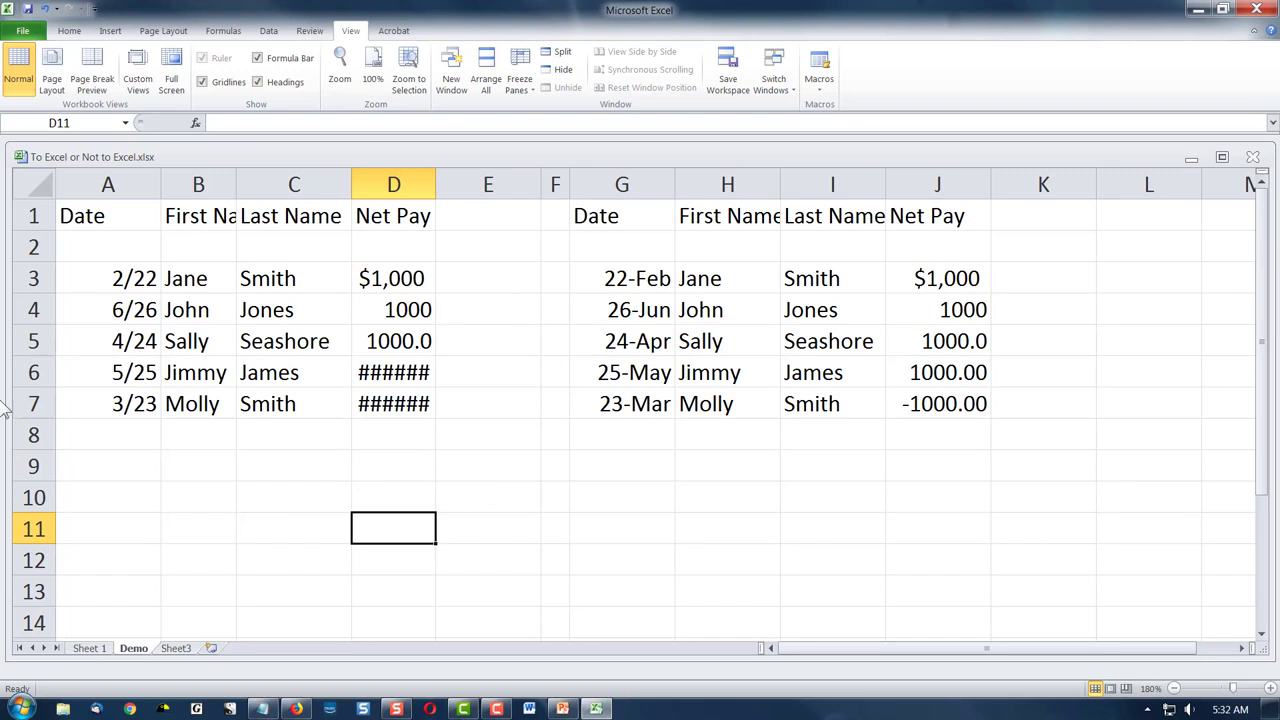
left_click_drag(130, 284, 386, 418)
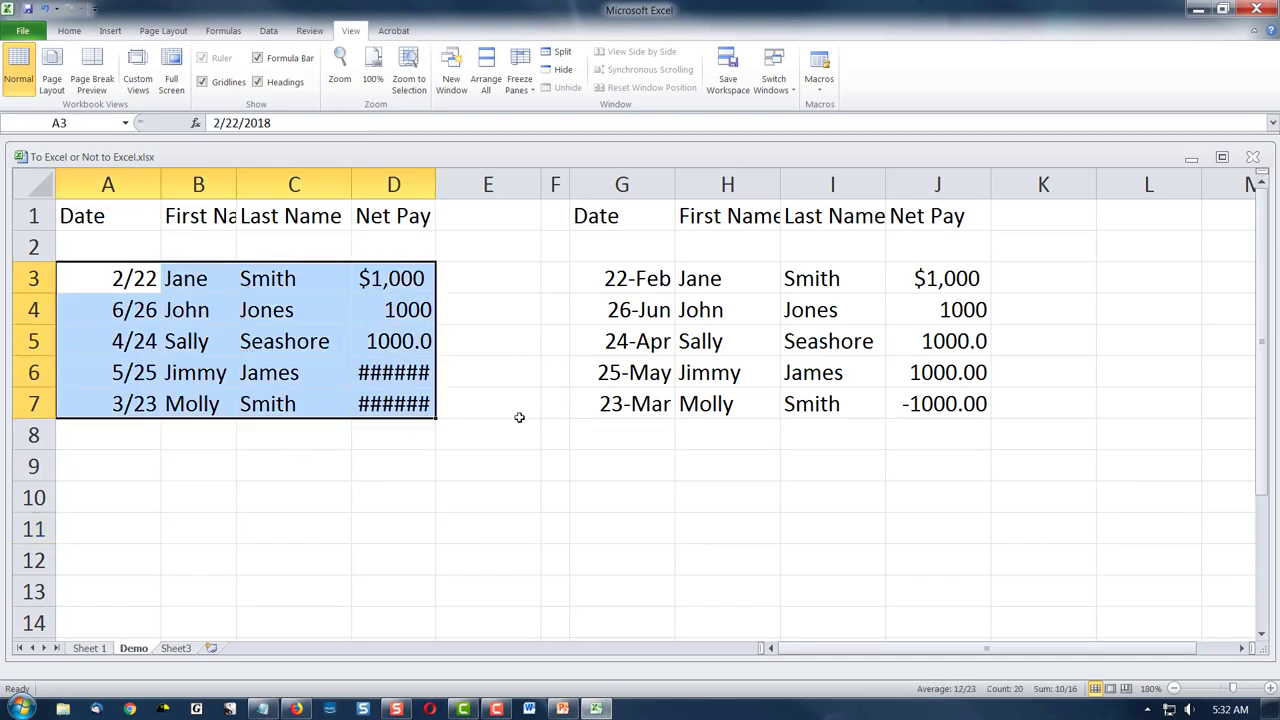
left_click(401, 383)
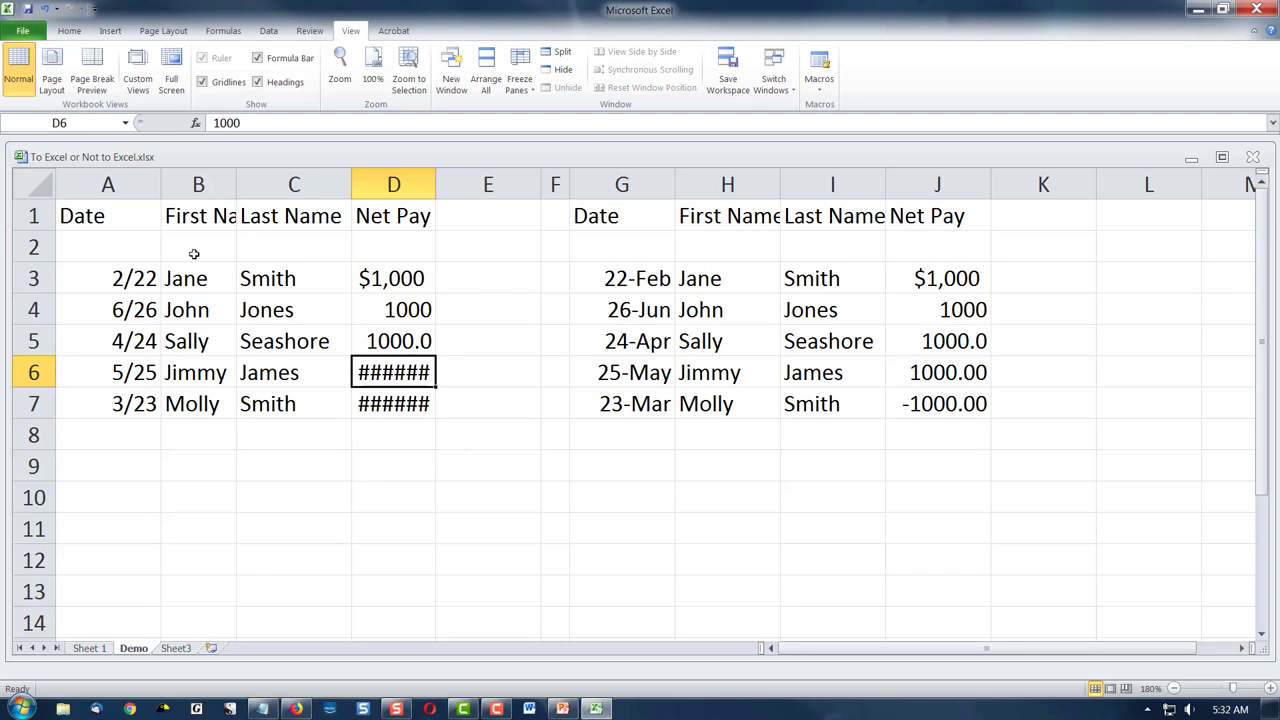
Compare the date columns by selecting the formatted G3:G7, then the unformatted A3:A7
left_click(134, 287)
left_click_drag(618, 272, 622, 400)
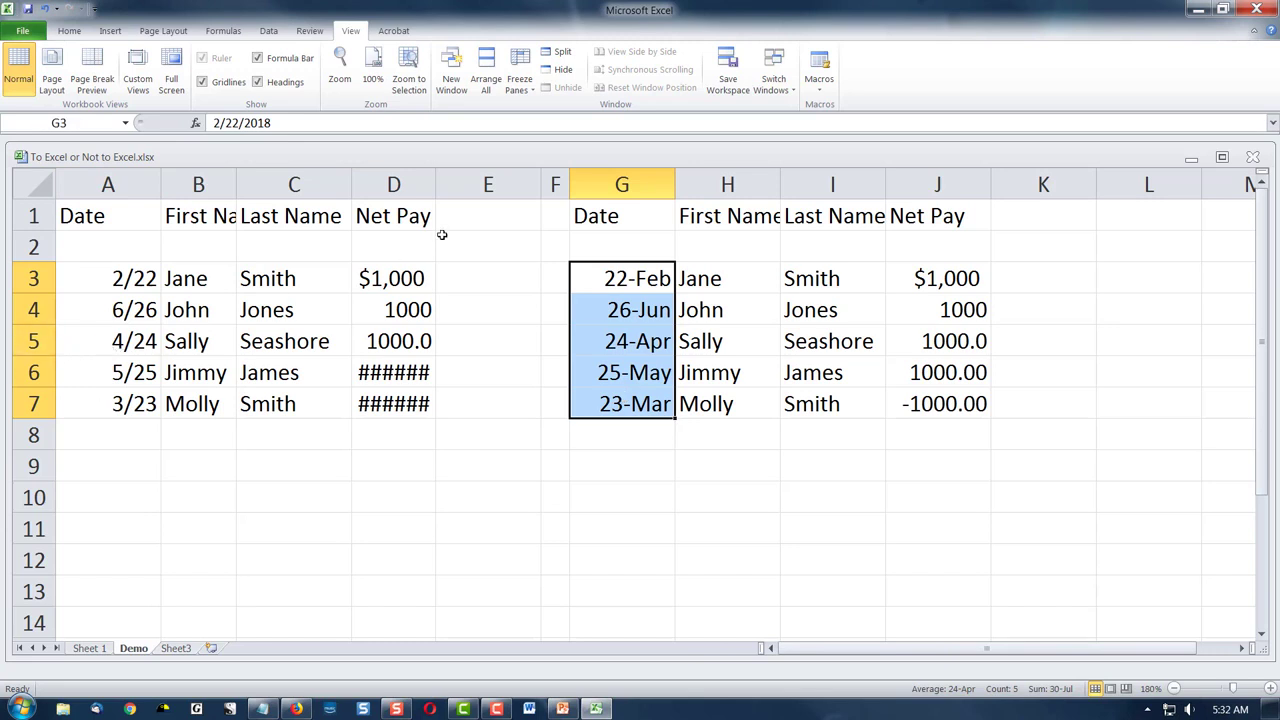
left_click_drag(138, 276, 138, 404)
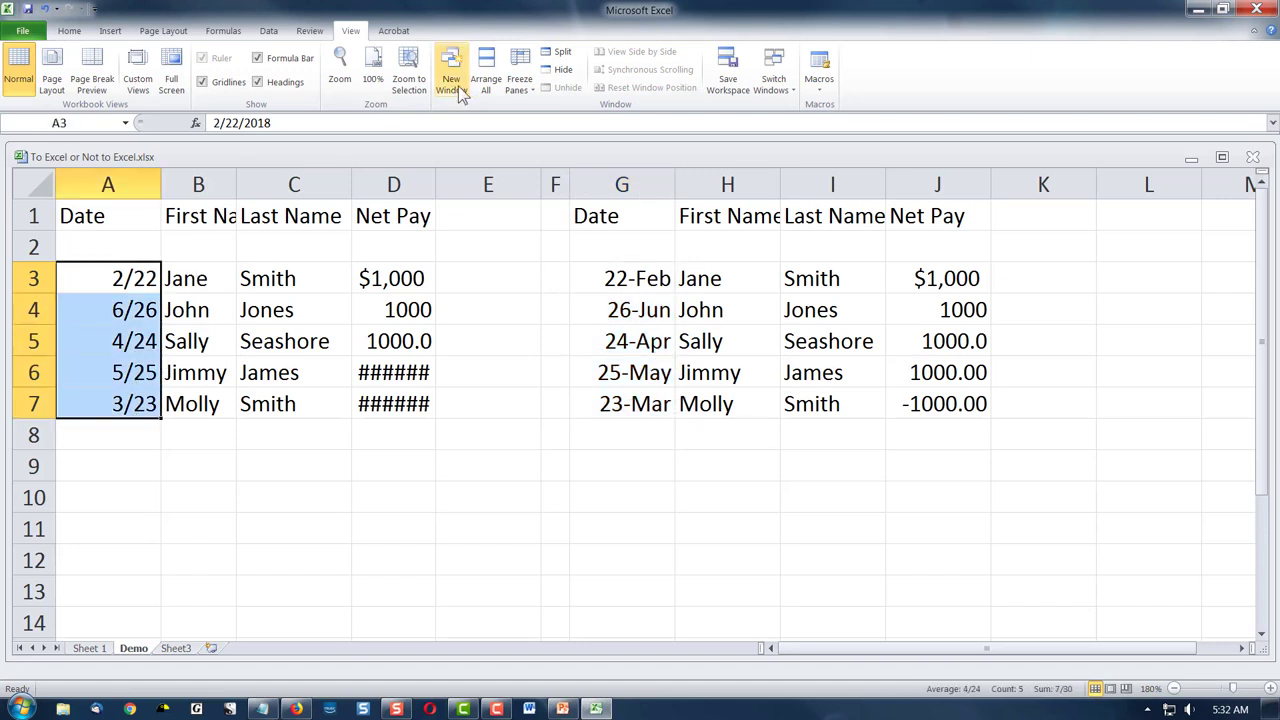
left_click(70, 32)
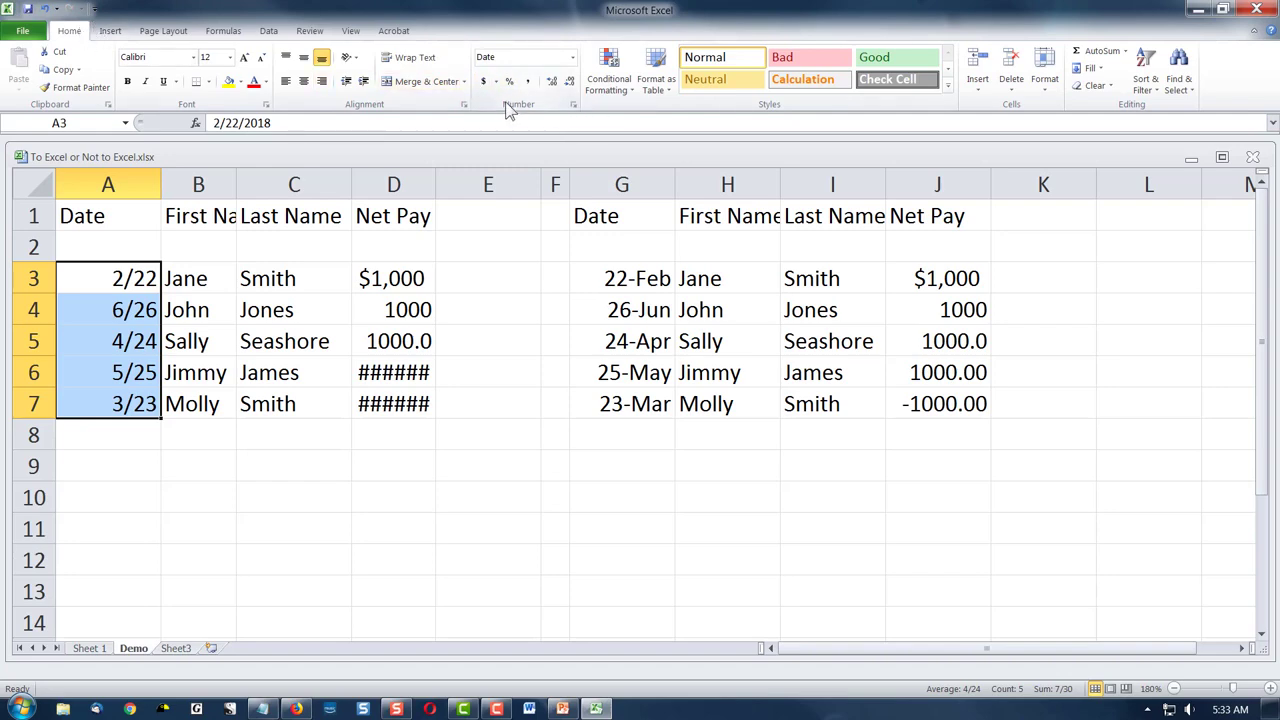
Give the A3:A7 dates the 14-Mar date type so they read 22-Feb through 23-Mar
left_click(573, 105)
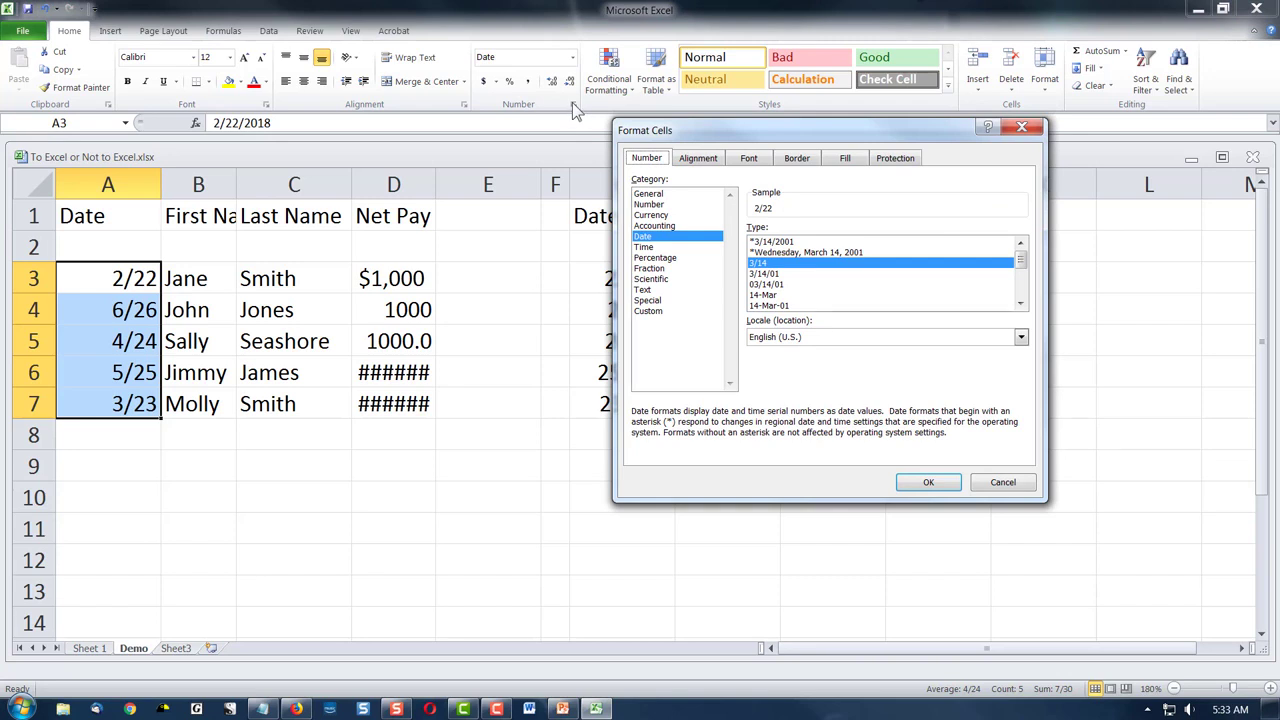
left_click(779, 295)
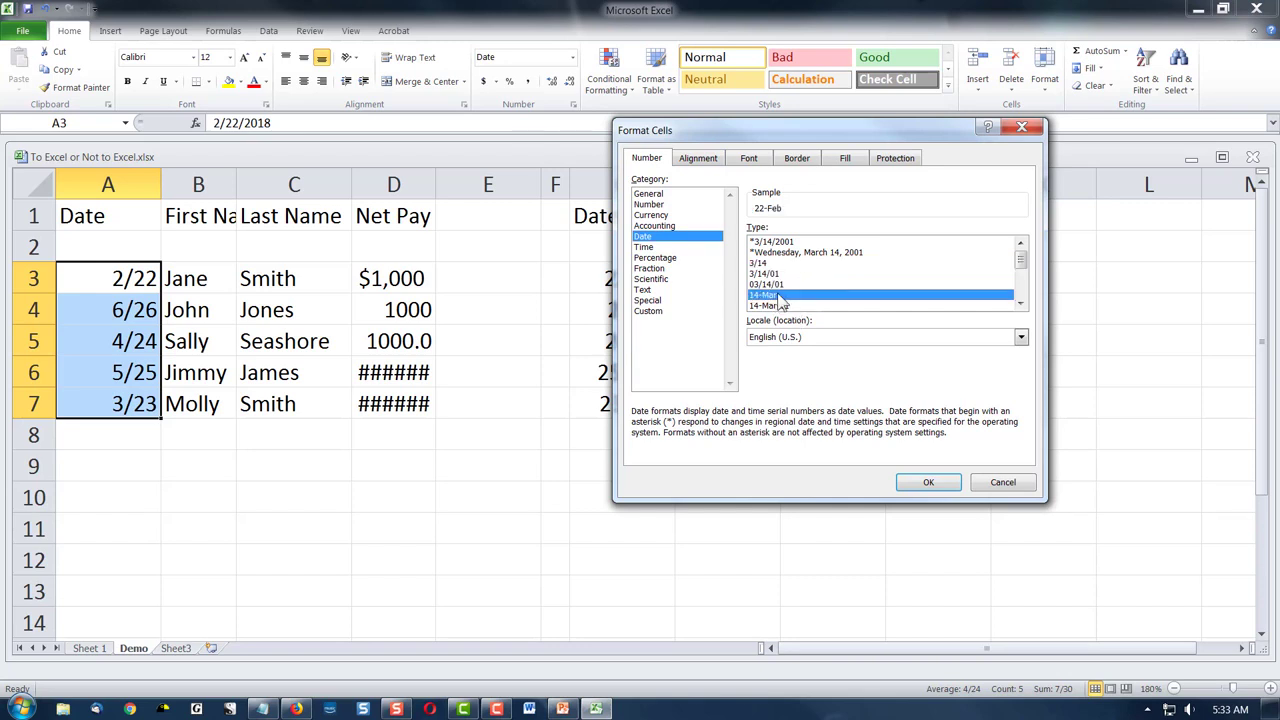
left_click(920, 482)
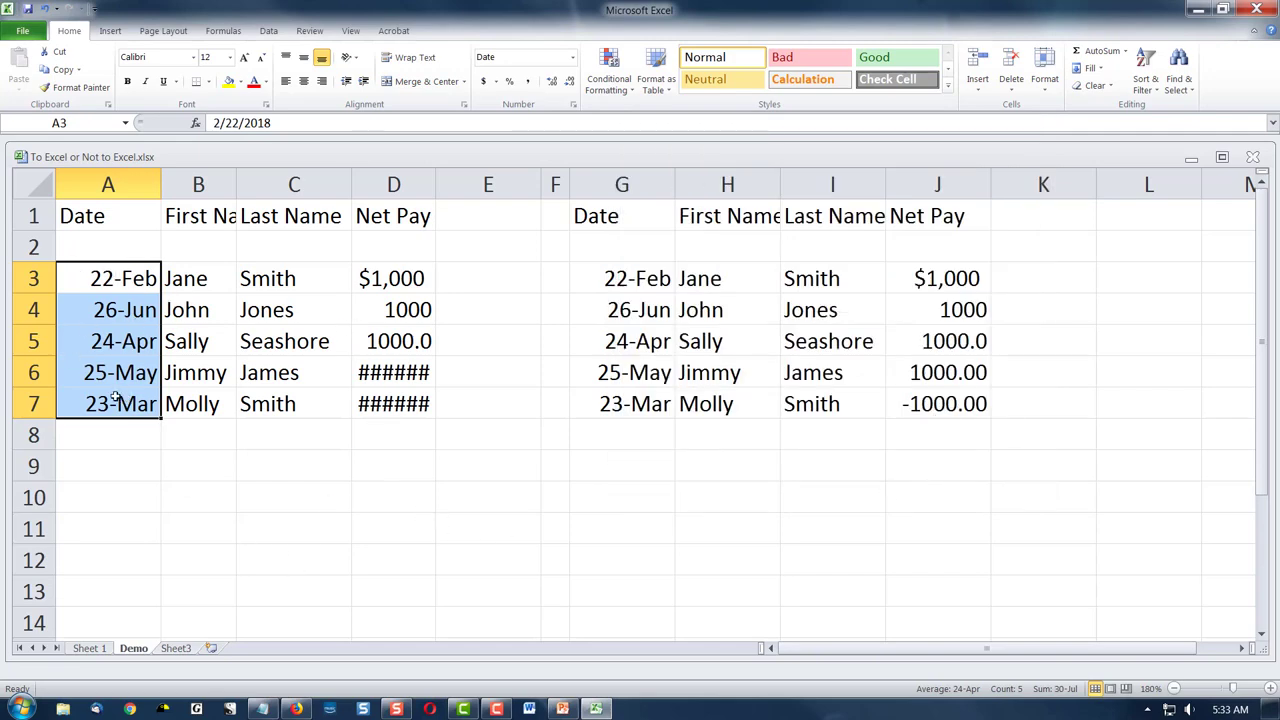
Select Net Pay D3:D7 and resize column D, autofitting and widening it to show values fully
left_click(384, 281)
left_click_drag(384, 281, 395, 417)
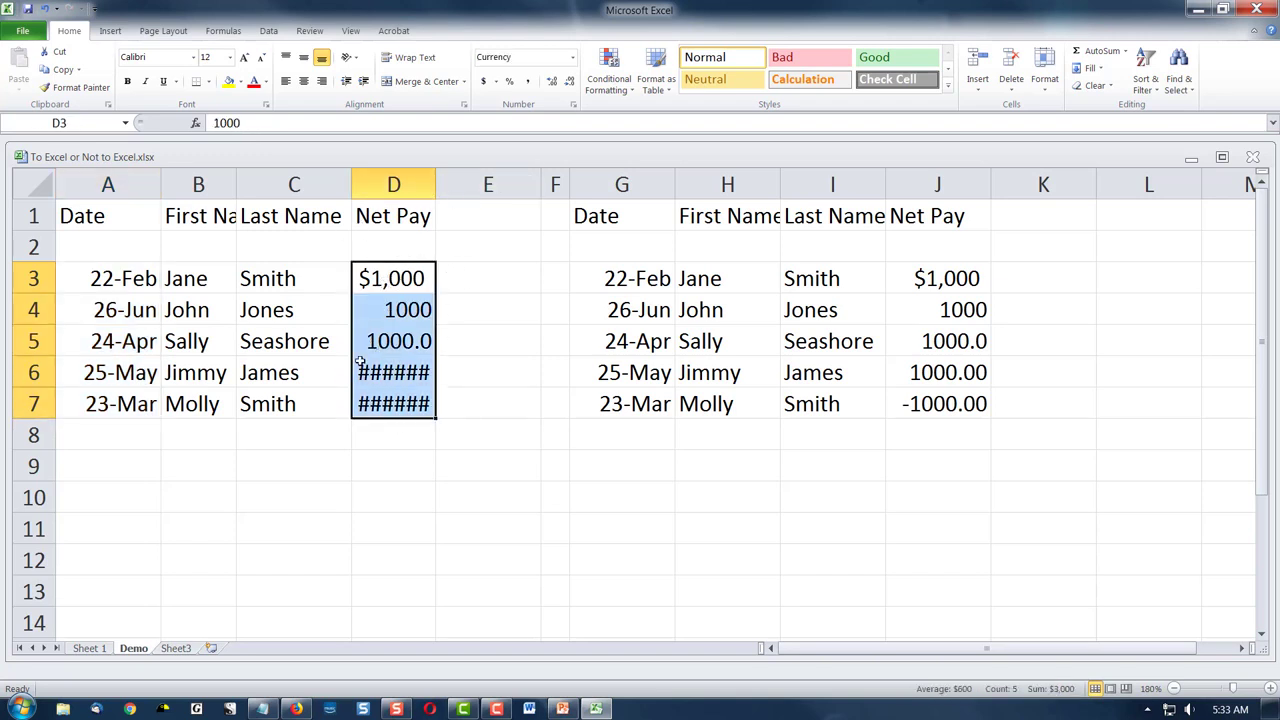
left_click_drag(437, 190, 405, 183)
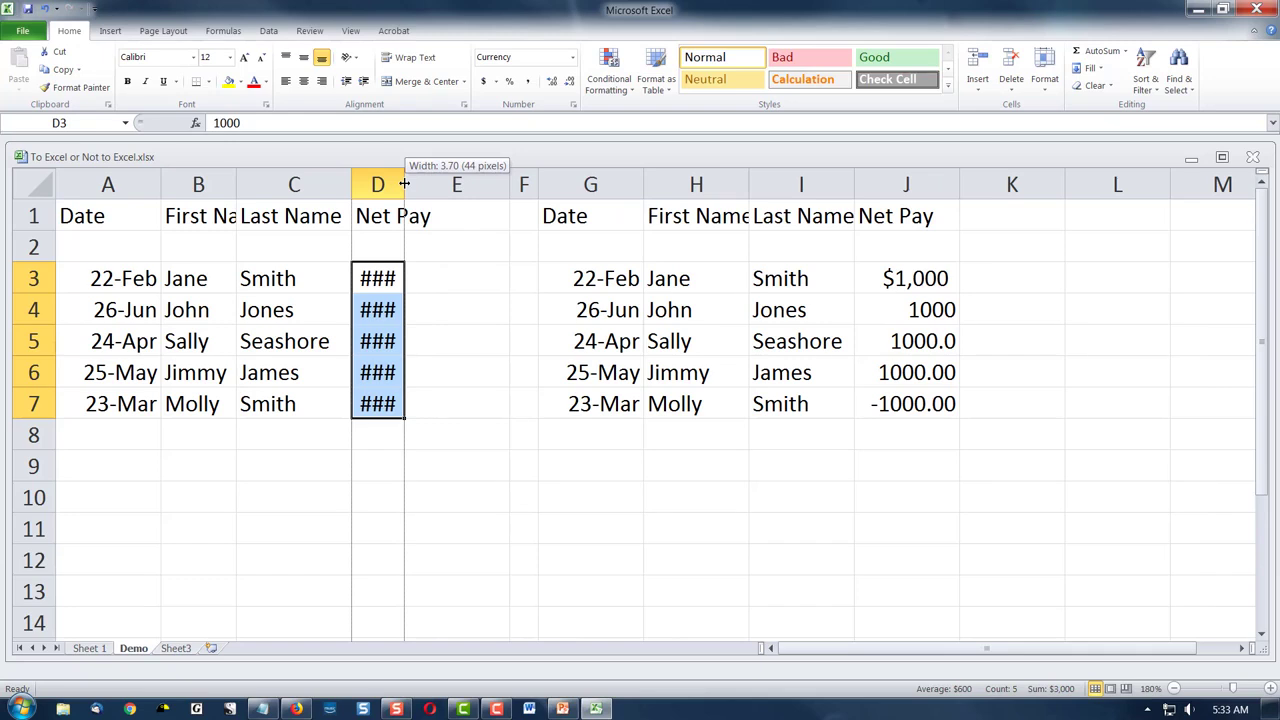
left_click_drag(405, 183, 475, 185)
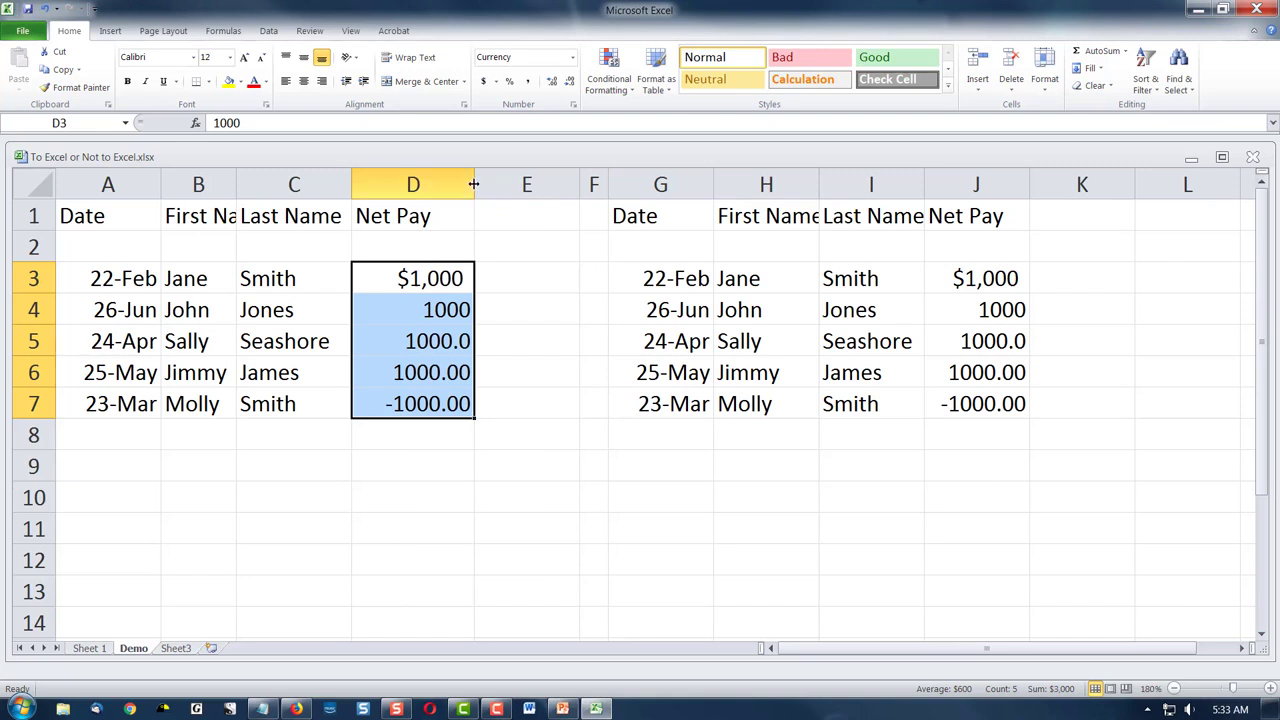
left_click_drag(474, 184, 418, 185)
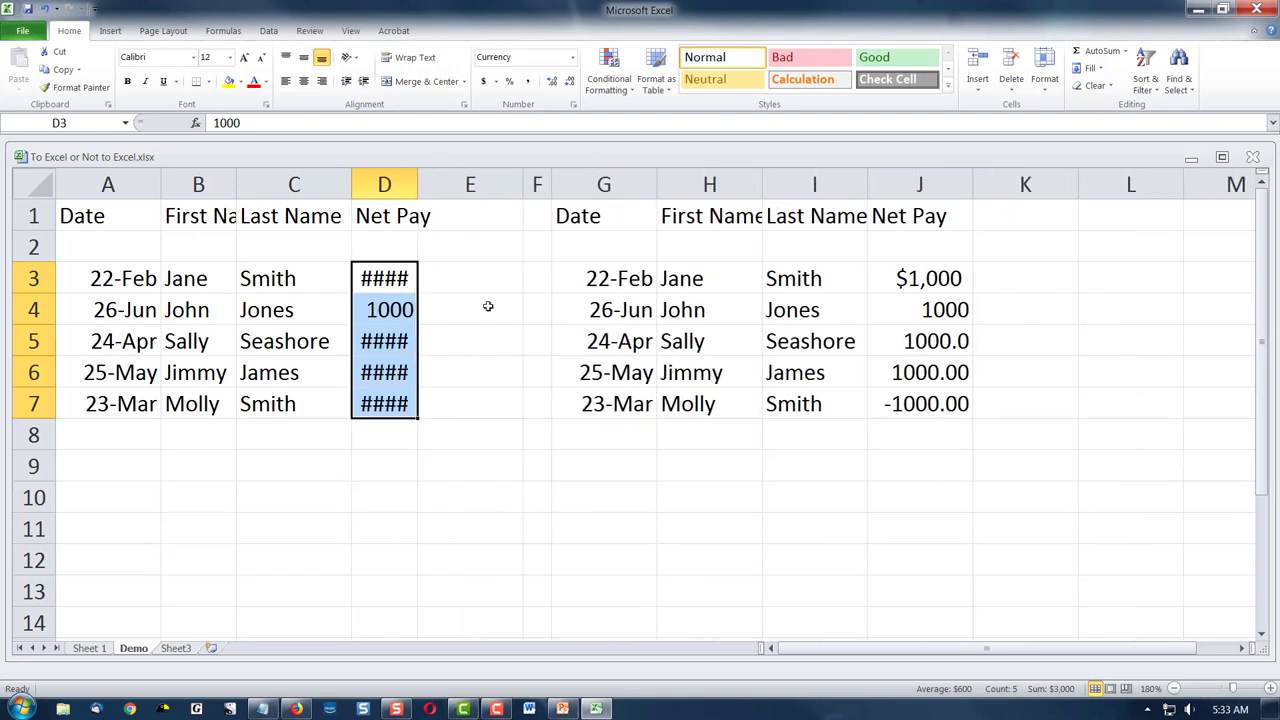
double_click(416, 180)
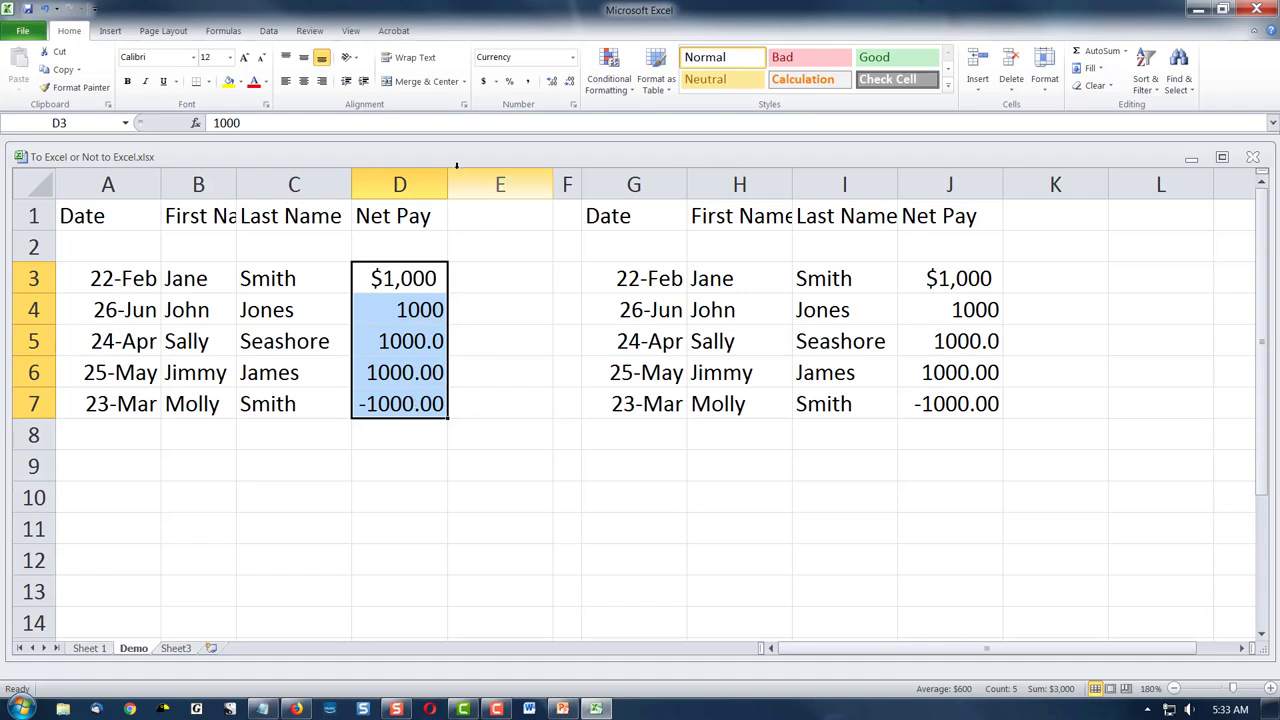
left_click_drag(448, 184, 470, 184)
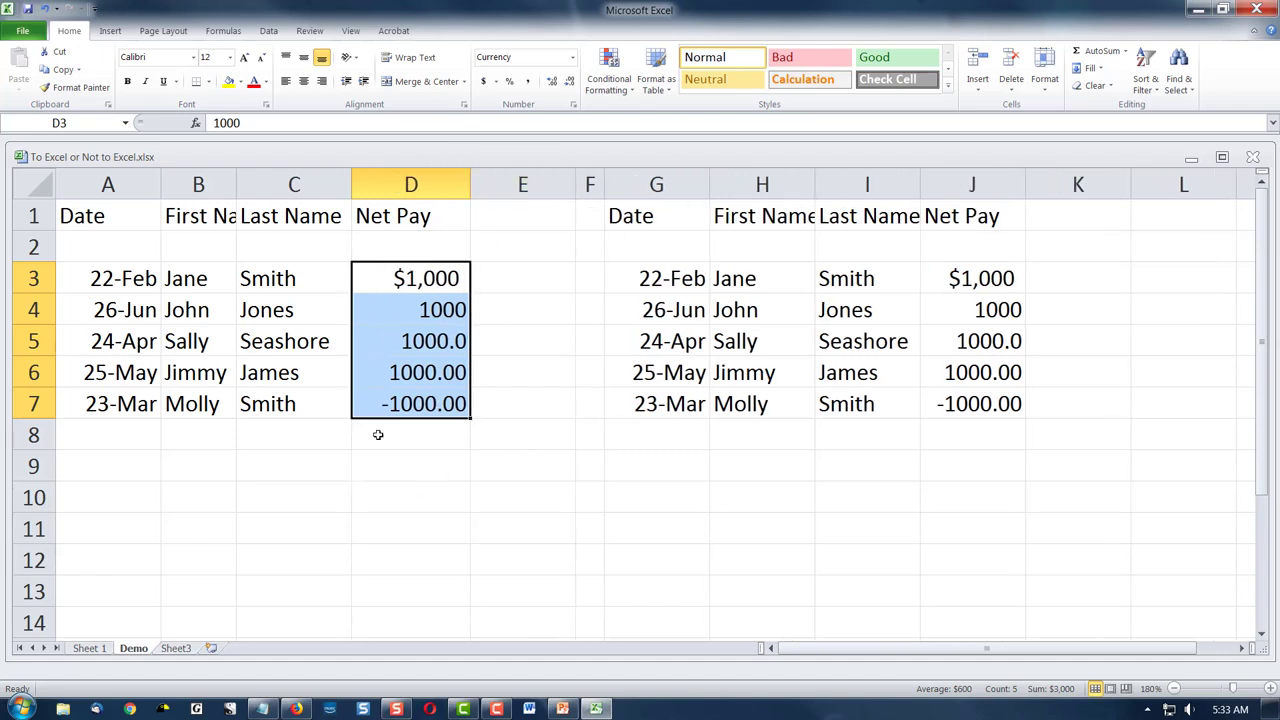
left_click(400, 392)
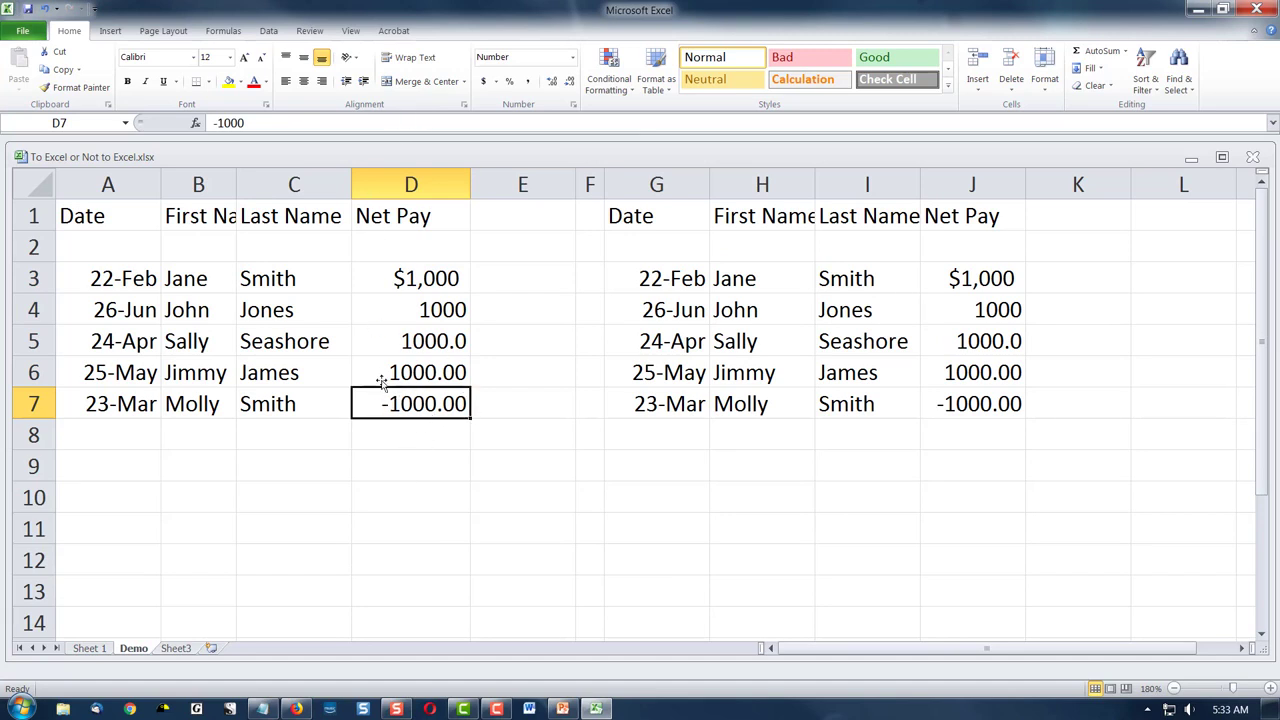
Delete the minus sign in D7 so it holds 1000 instead of -1000
left_click(221, 123)
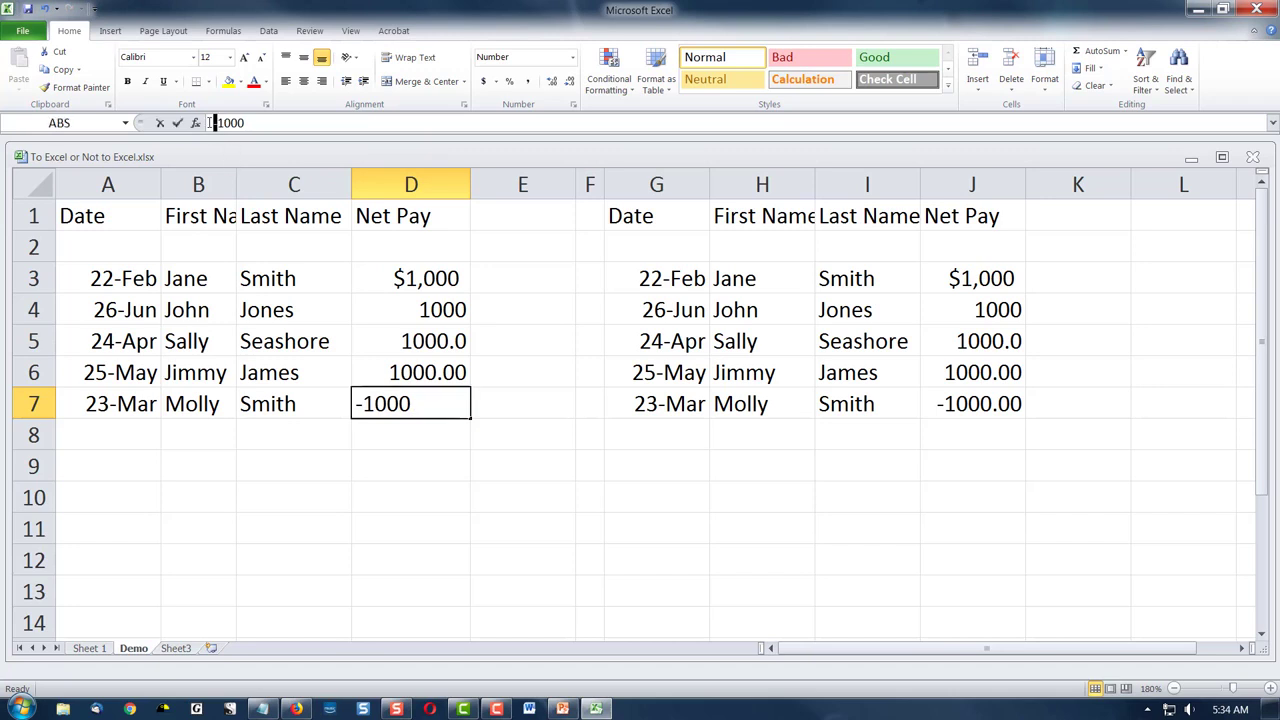
left_click_drag(252, 122, 213, 122)
left_click(216, 122)
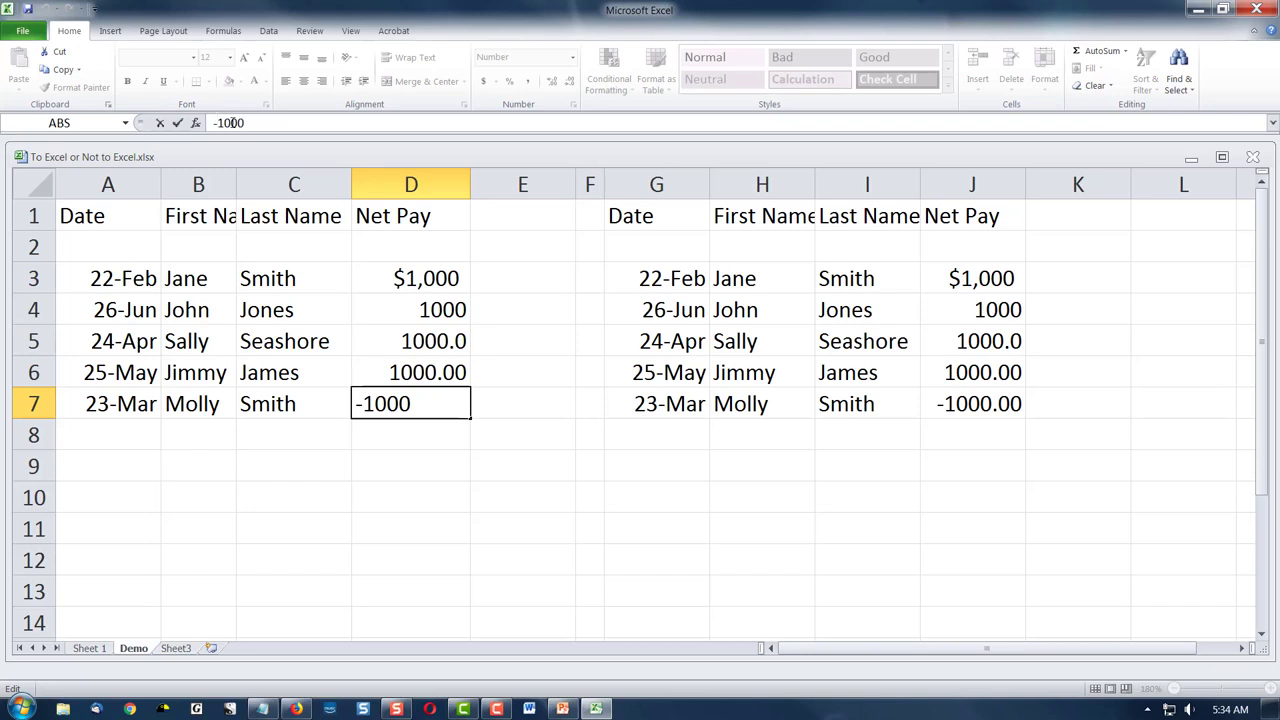
key("Delete")
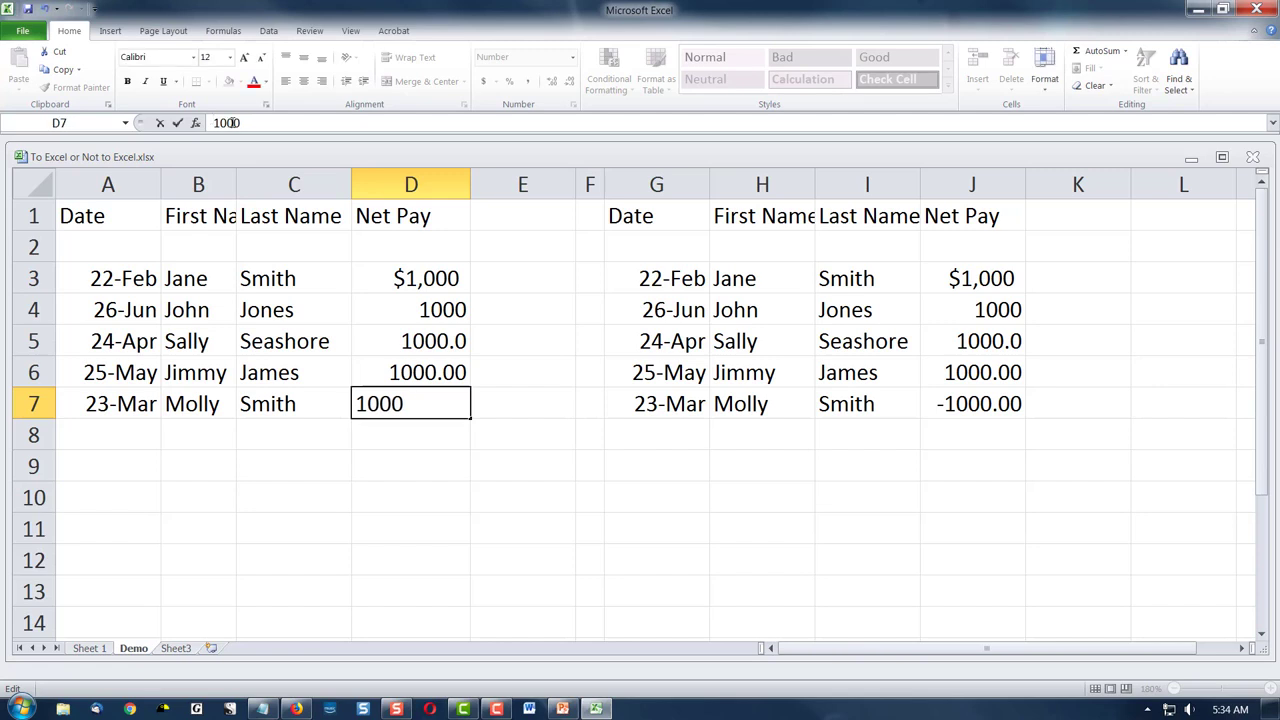
key("Return")
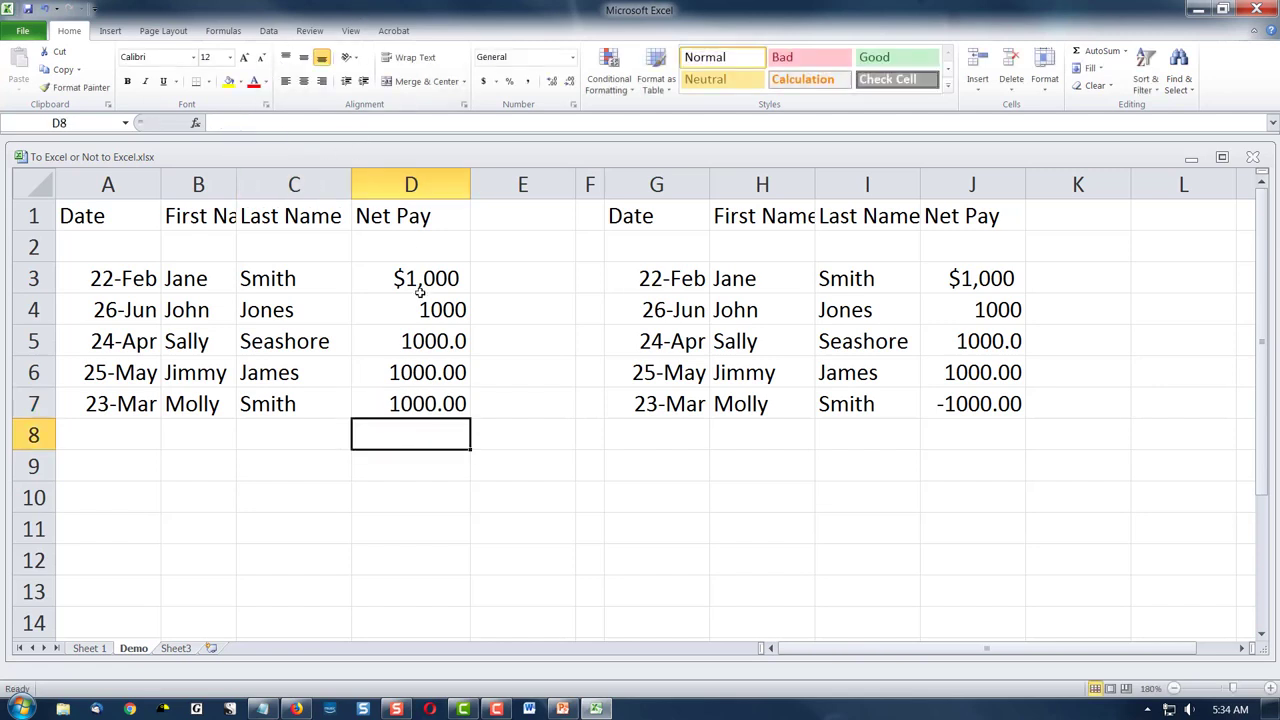
left_click_drag(426, 279, 431, 398)
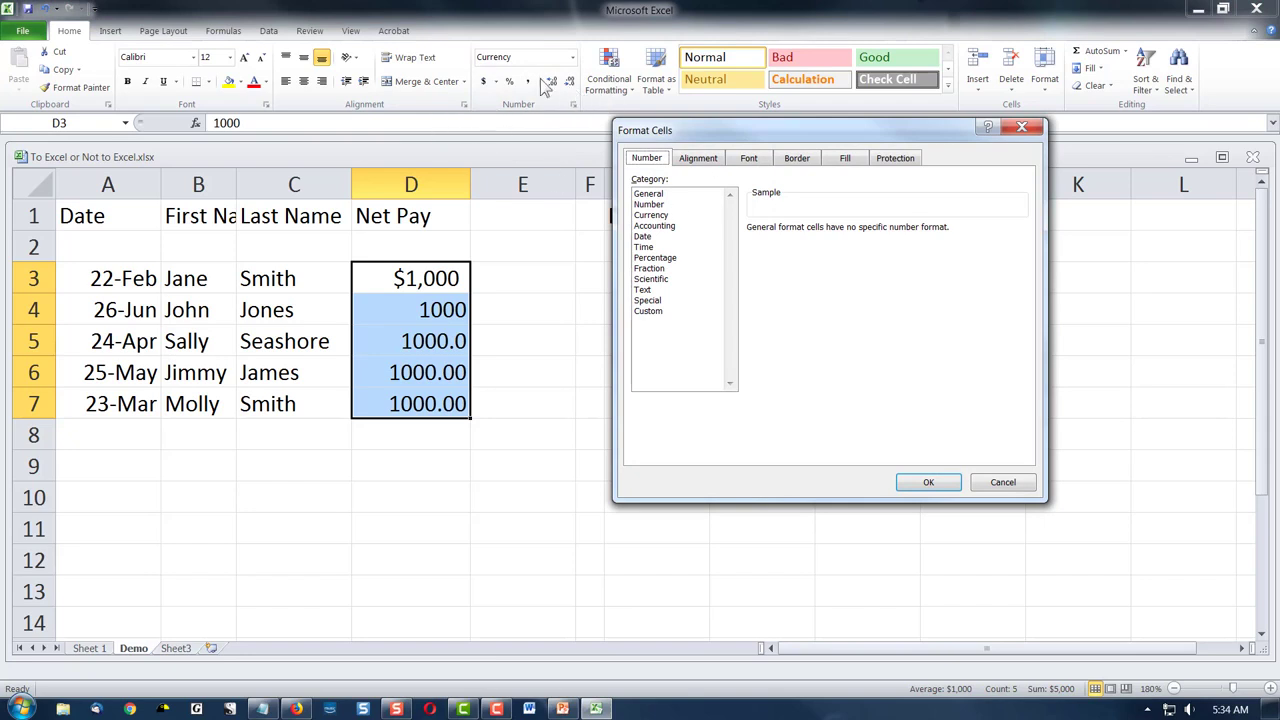
Format D3:D7 as Currency with 2 decimals and no symbol, showing 1,000.00
left_click(650, 205)
left_click(650, 217)
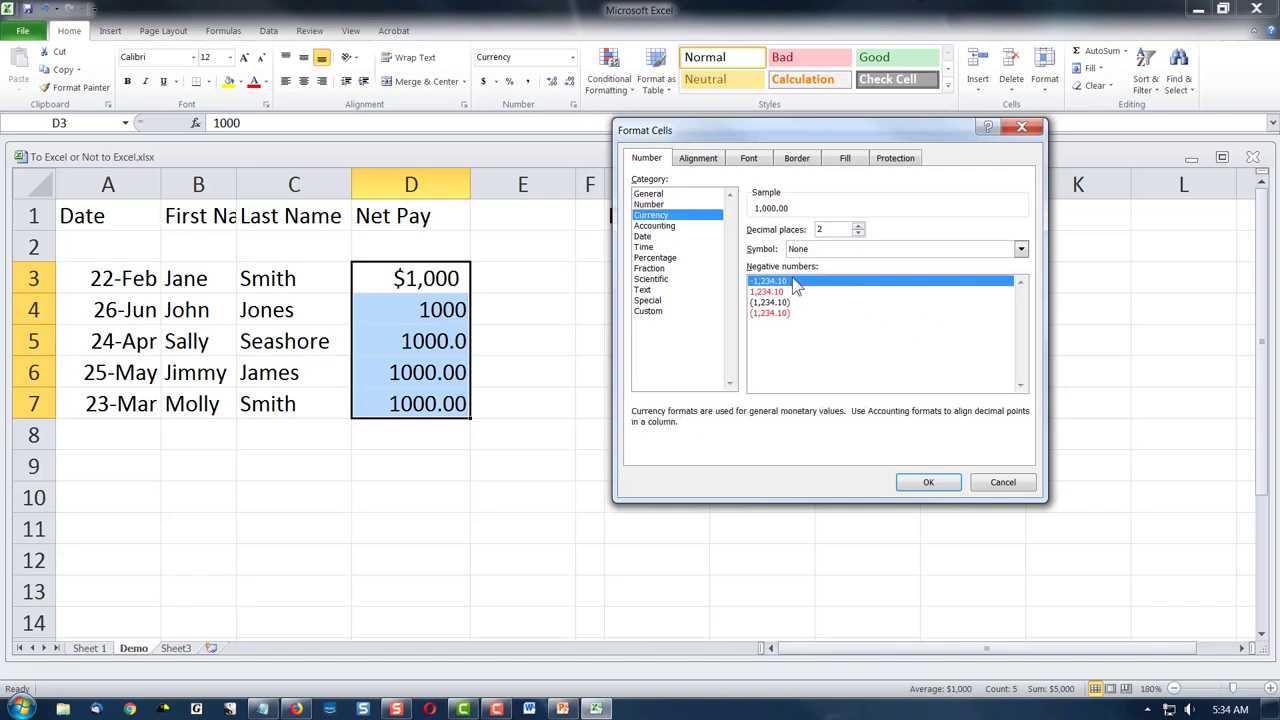
left_click(928, 482)
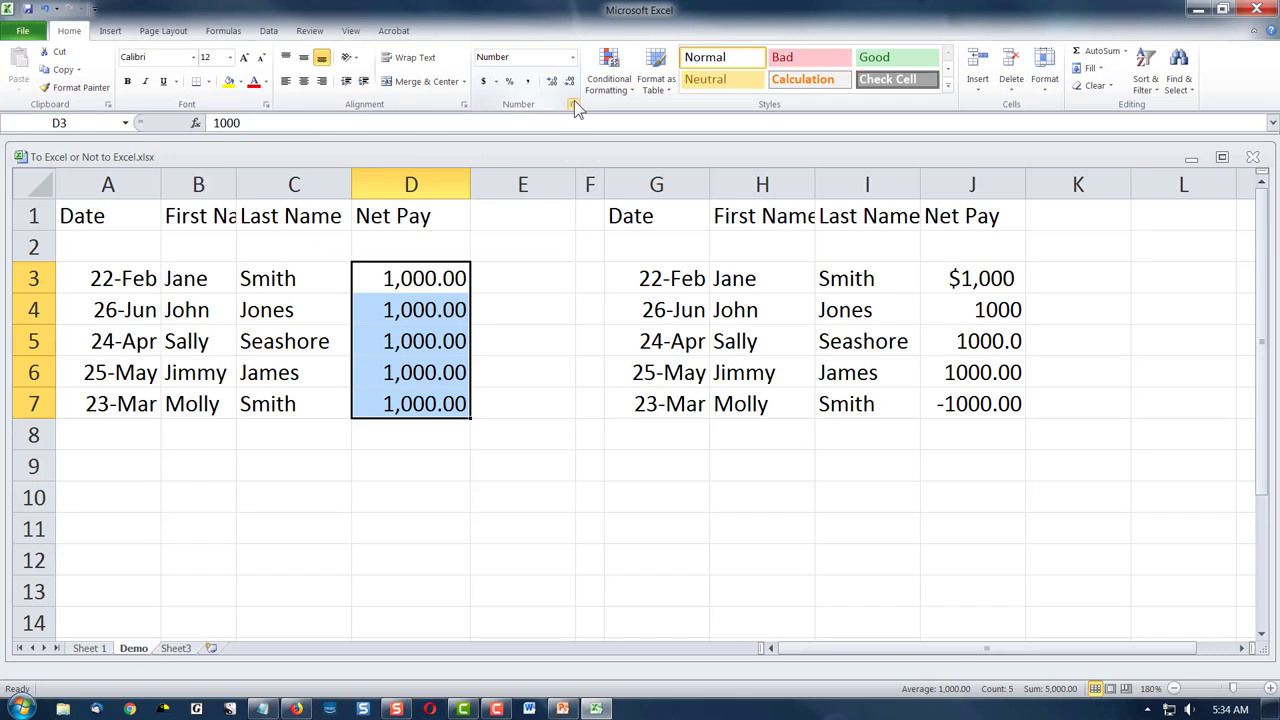
Apply the dollar Accounting format to D3:D7 so each reads $1,000.00
left_click(485, 81)
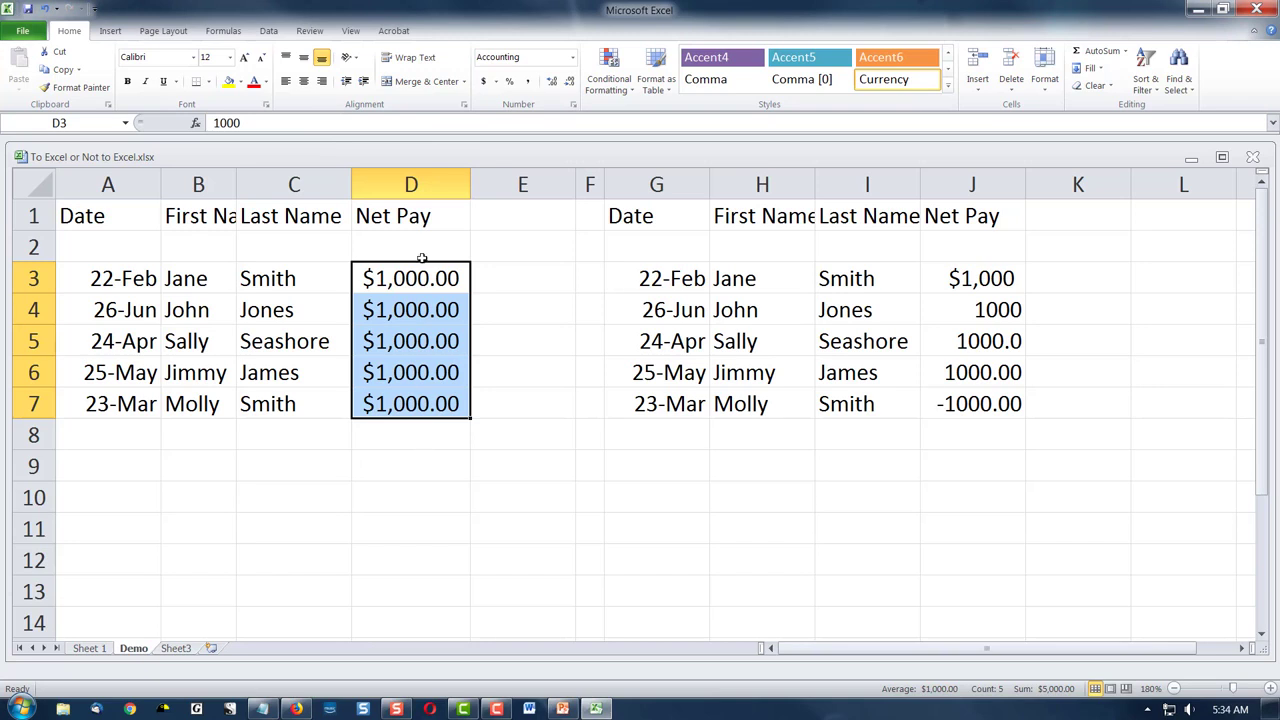
left_click(374, 471)
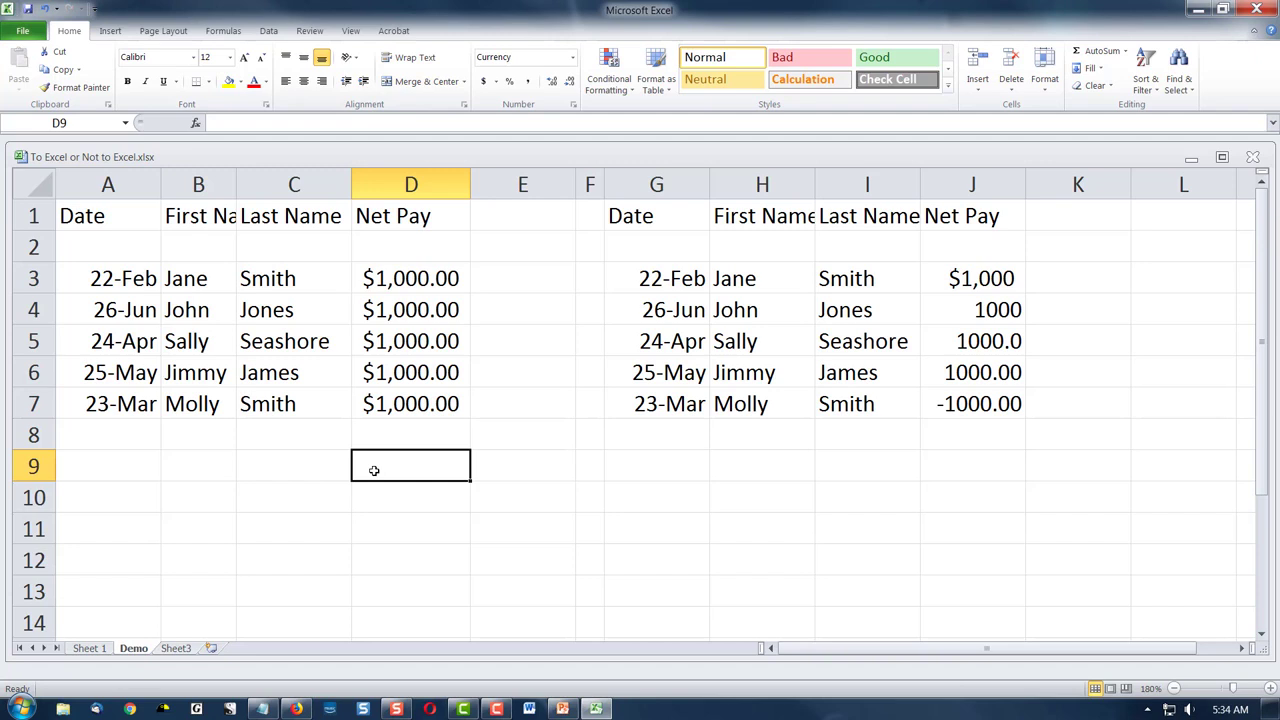
AutoFit column B to fit First Name and center the A1:D1 header row
double_click(236, 178)
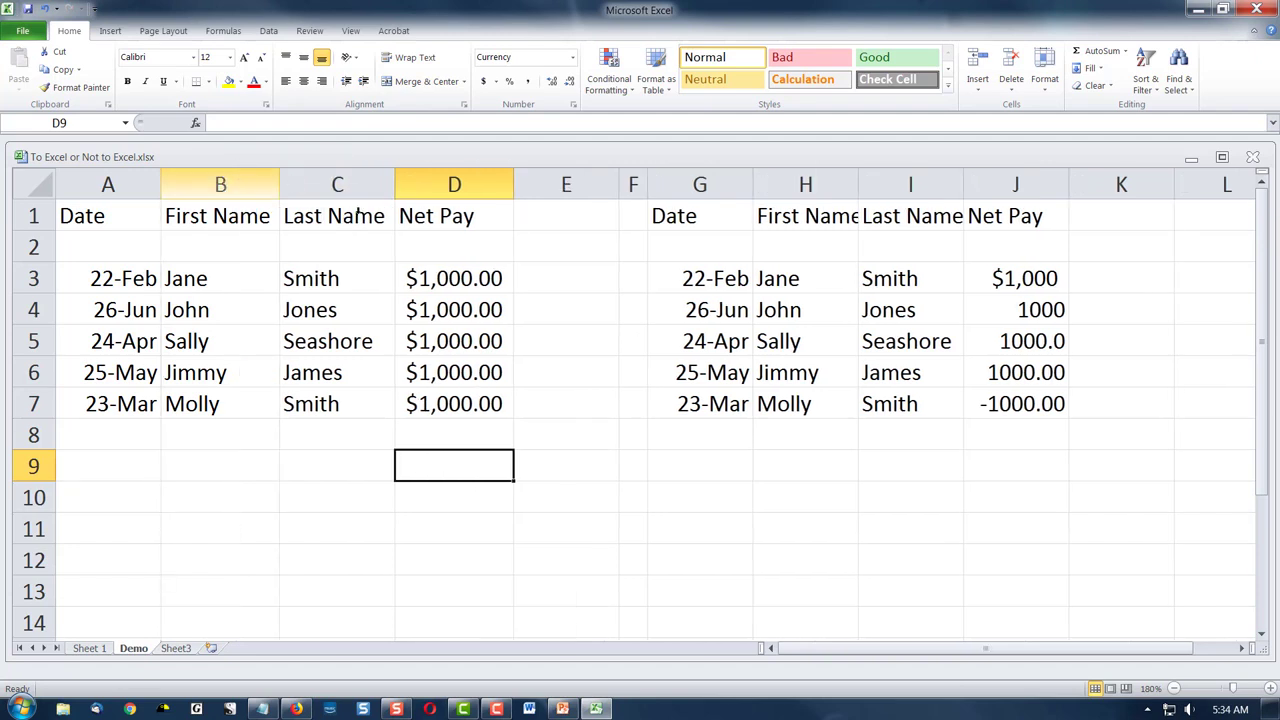
left_click_drag(430, 222, 109, 210)
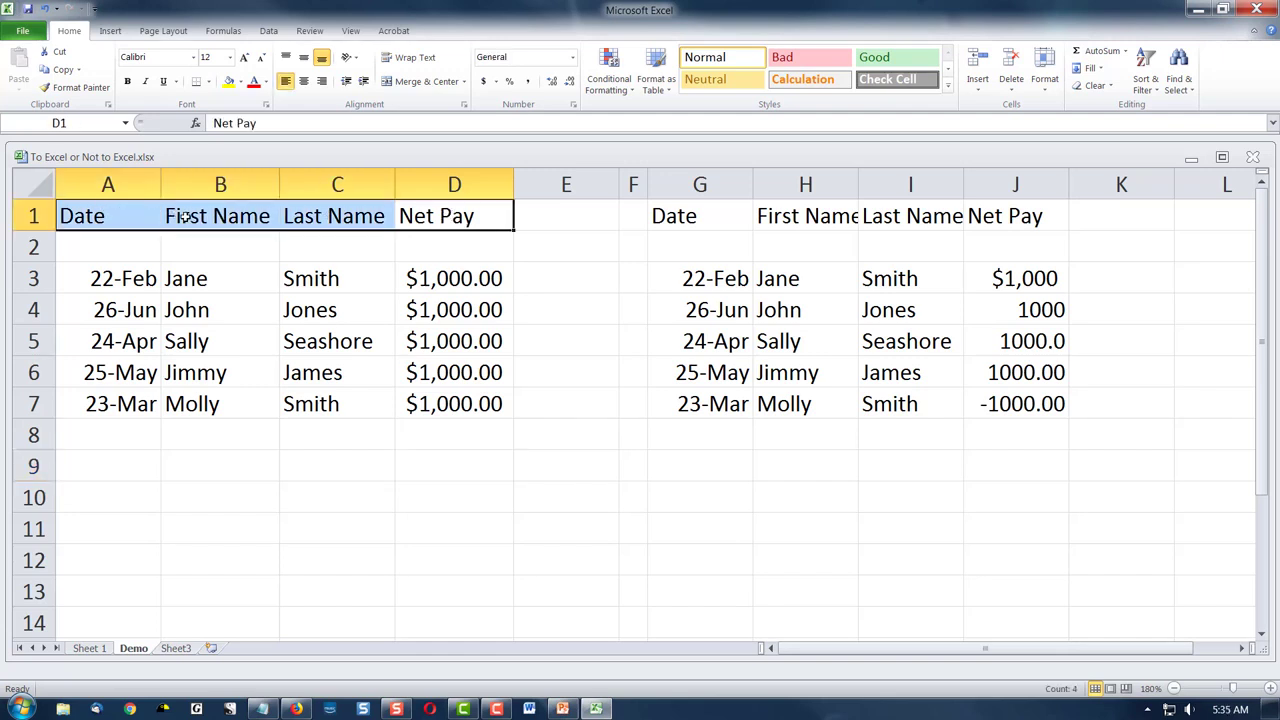
left_click(116, 213)
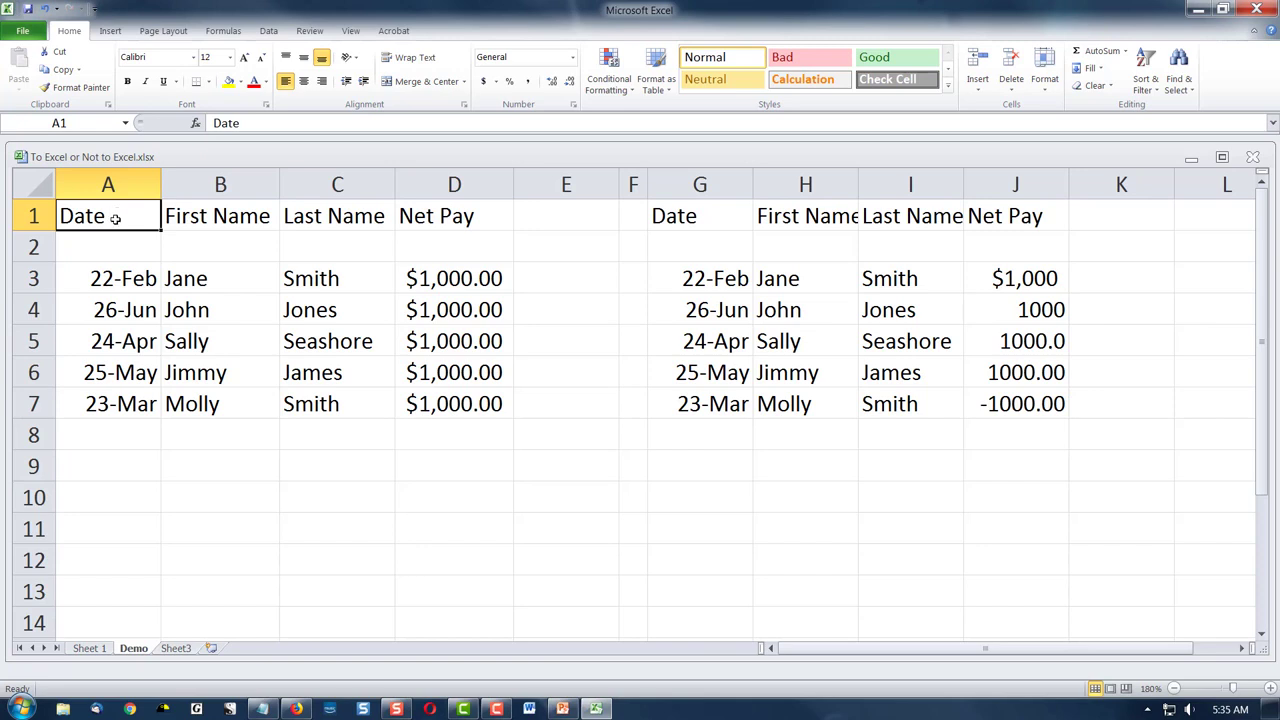
left_click(476, 216, "shift")
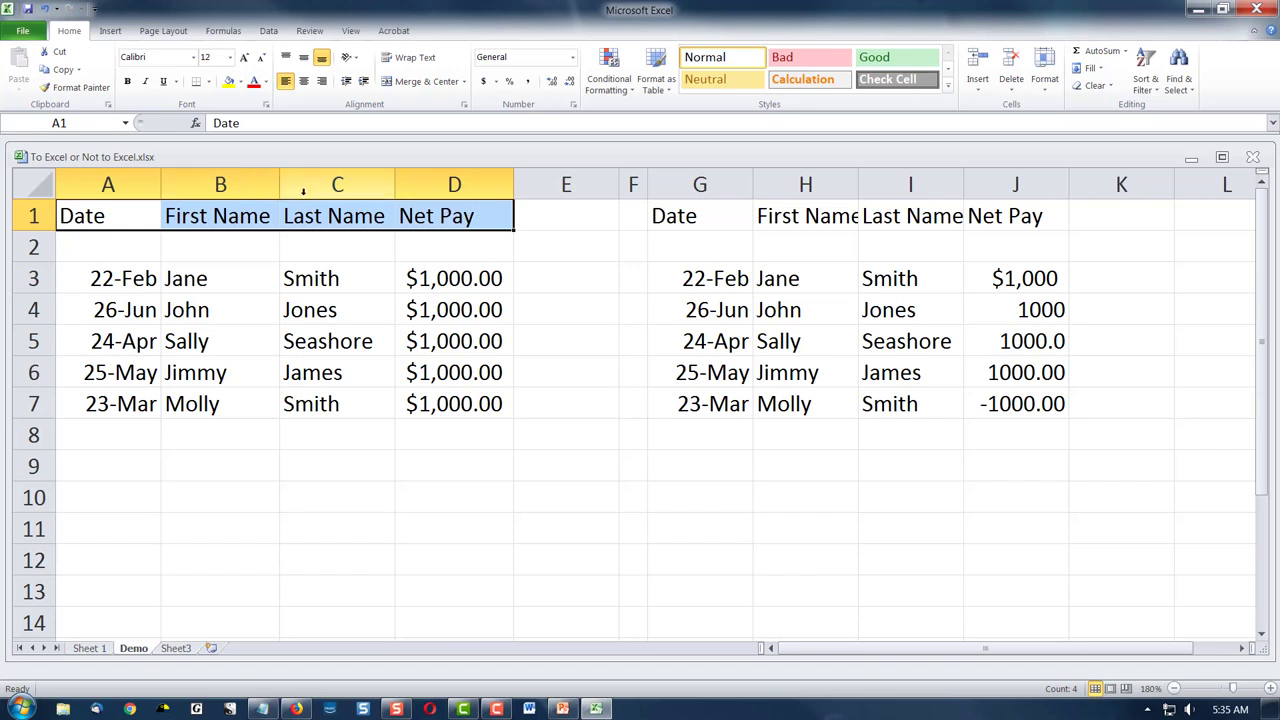
left_click(305, 84)
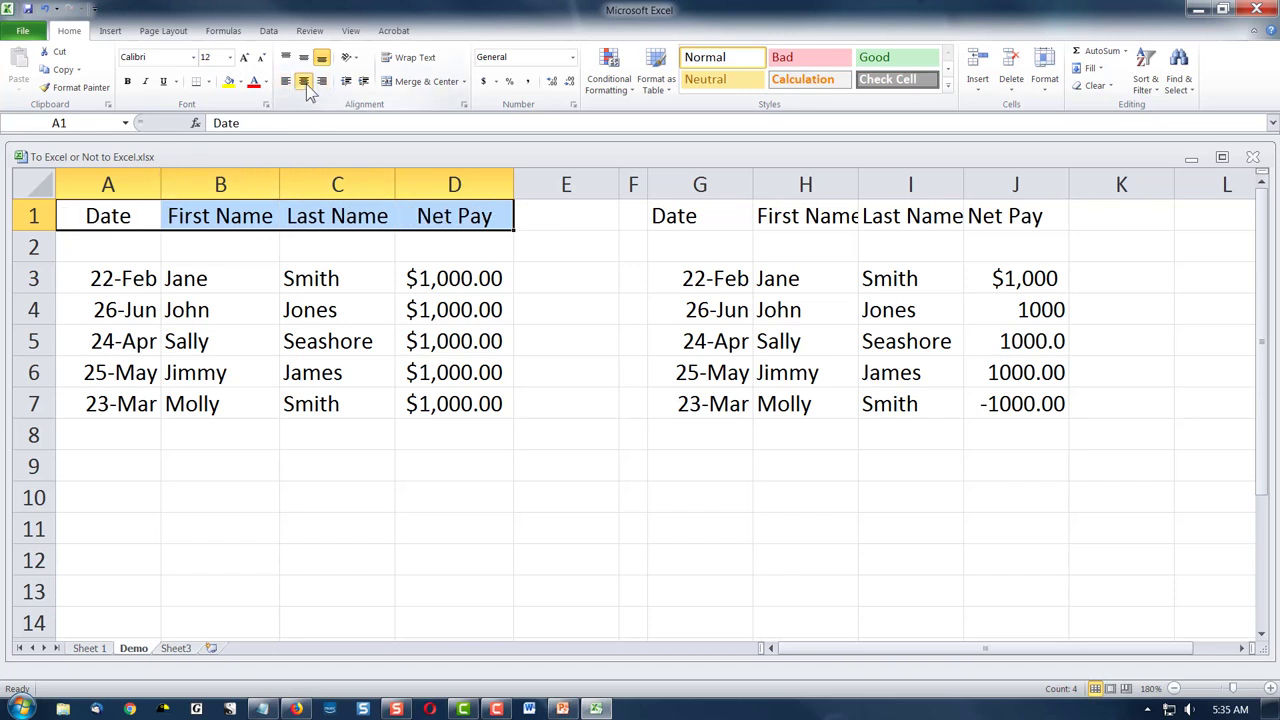
left_click(507, 496)
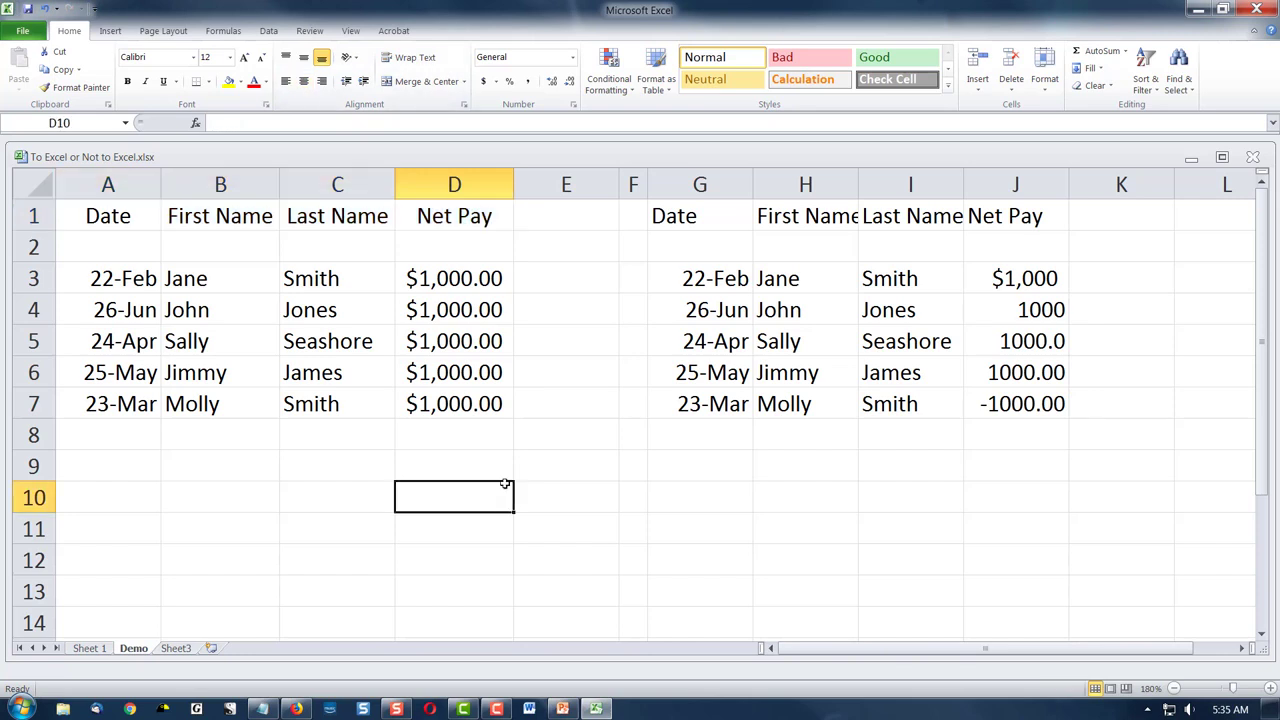
left_click_drag(470, 276, 465, 402)
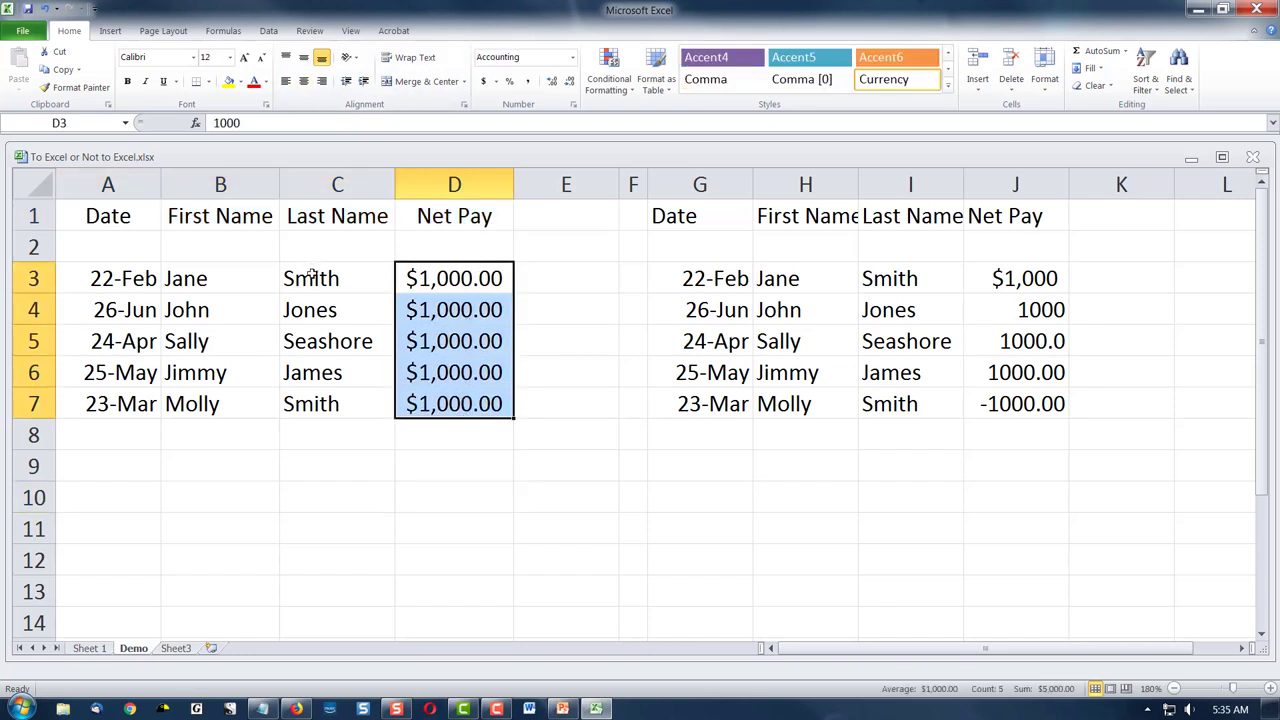
left_click_drag(311, 276, 305, 396)
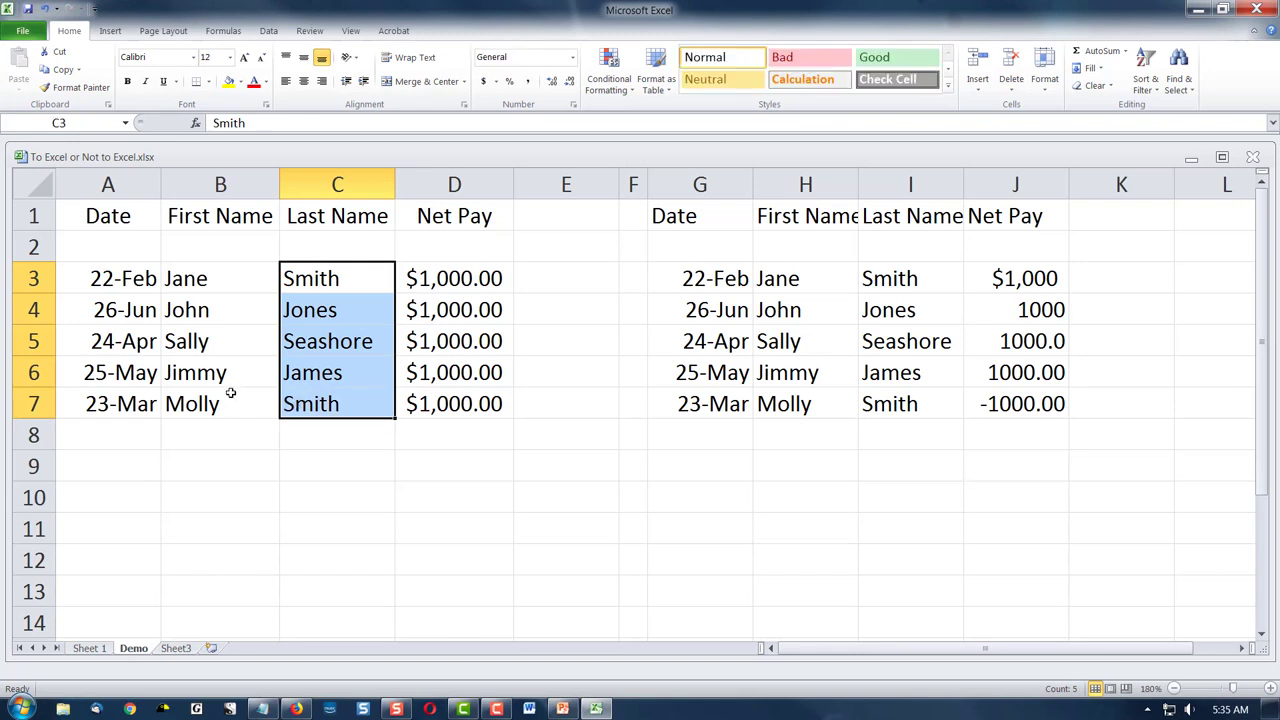
left_click_drag(118, 282, 110, 400)
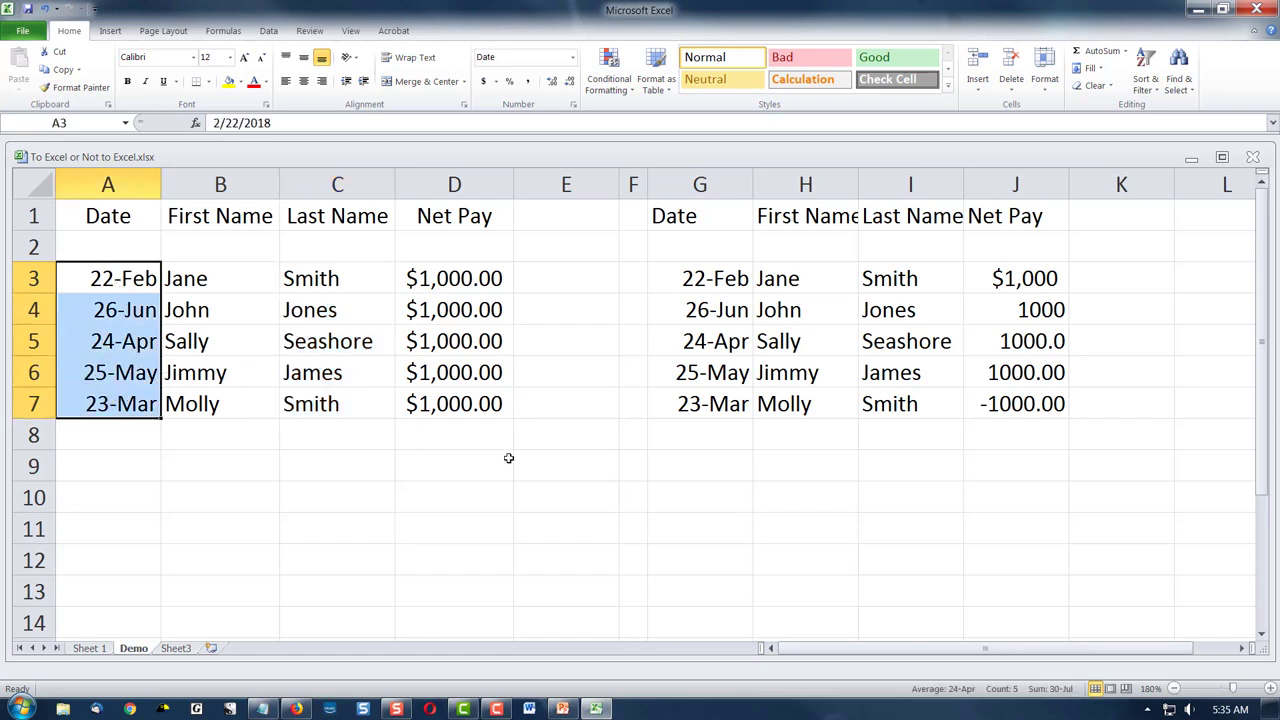